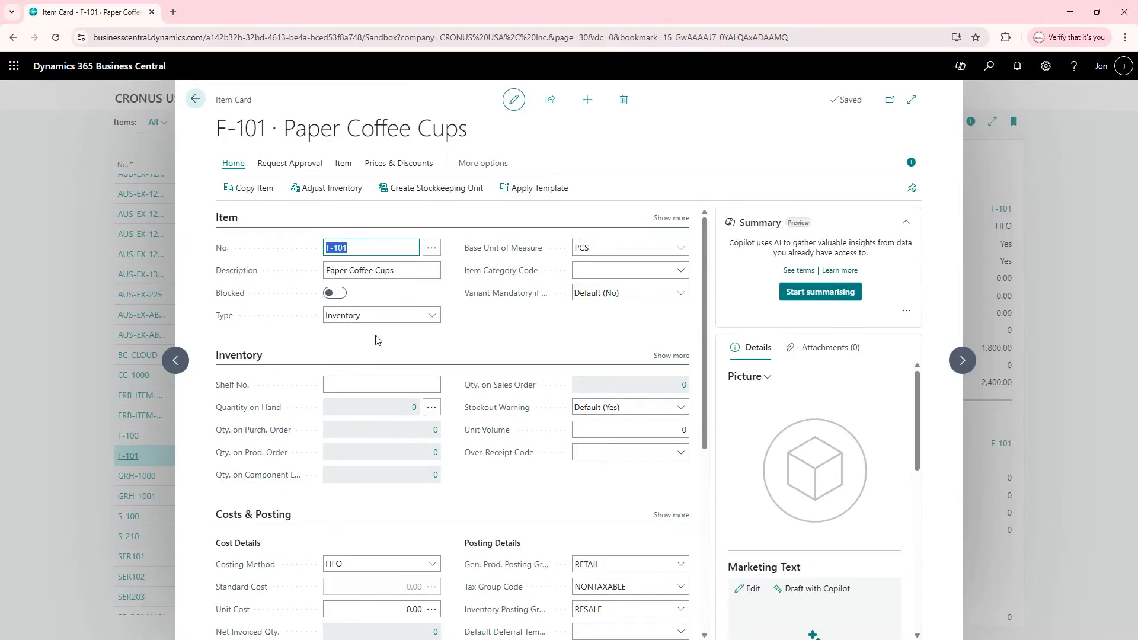
Step: Set the item tracking code of item F-101 Paper Coffee Cups to LOTALL
click(390, 321)
click(418, 328)
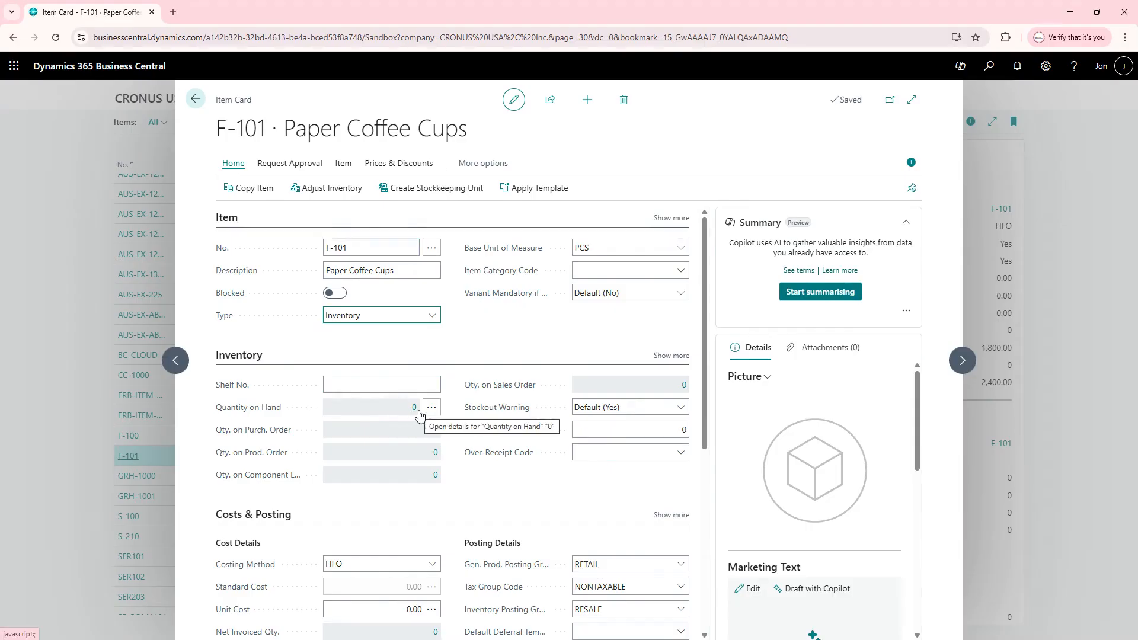
scroll(469, 378, down, 5)
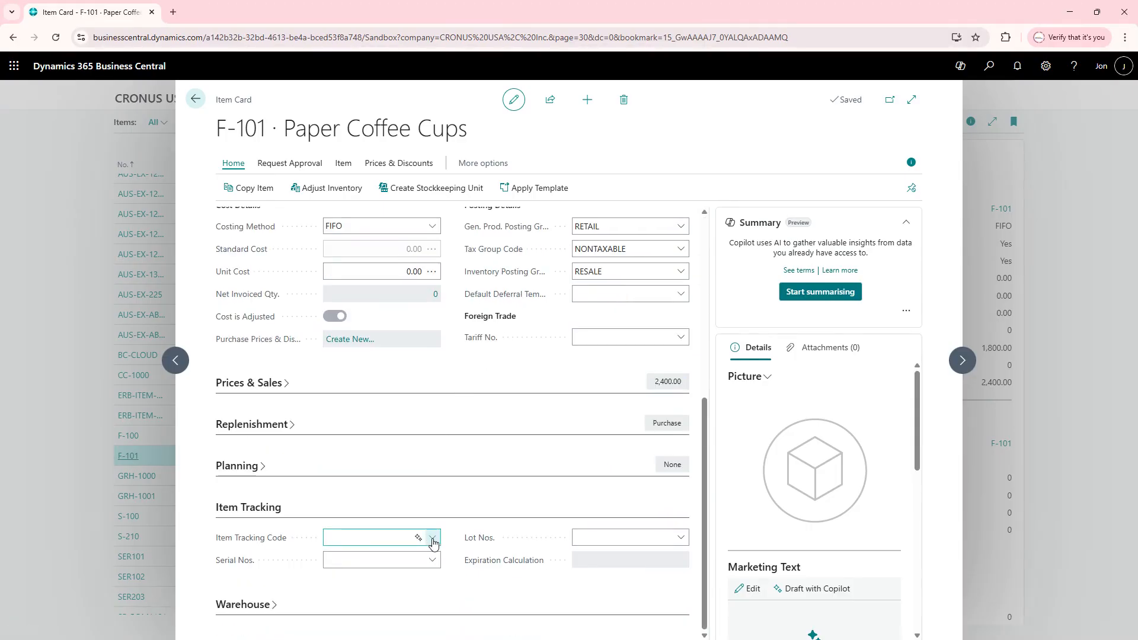
mouse_move(248, 548)
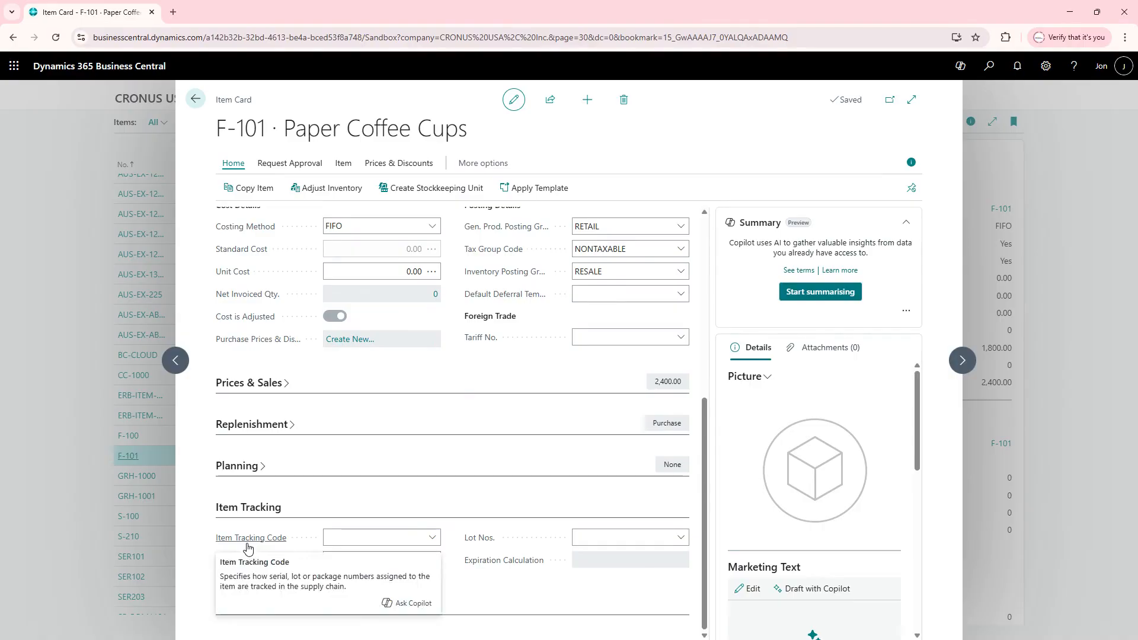
click(367, 538)
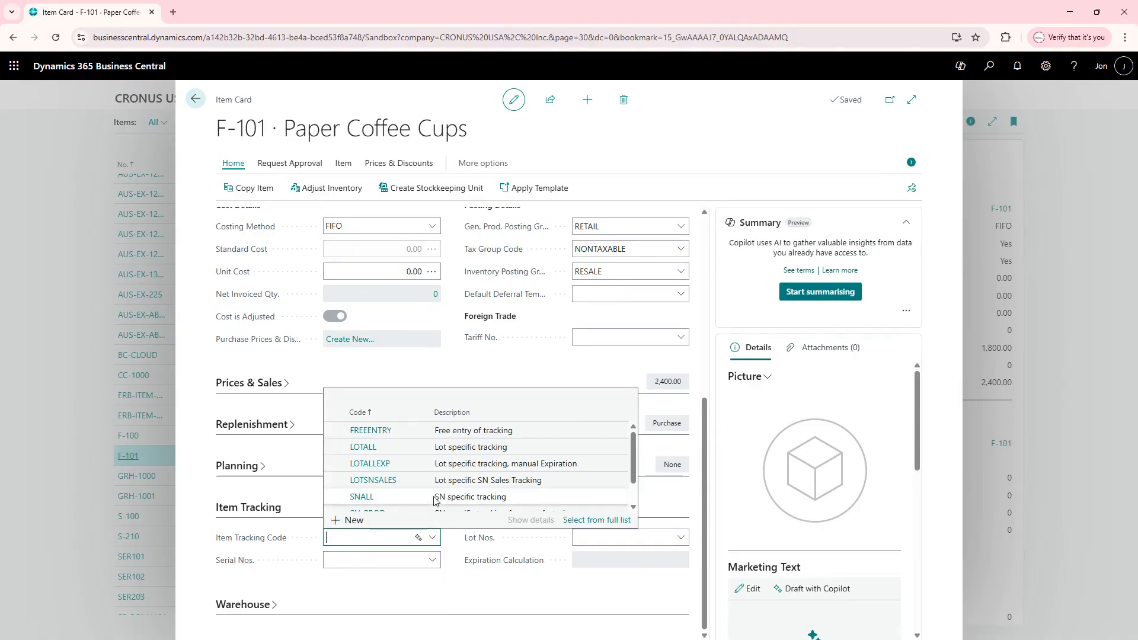
click(405, 452)
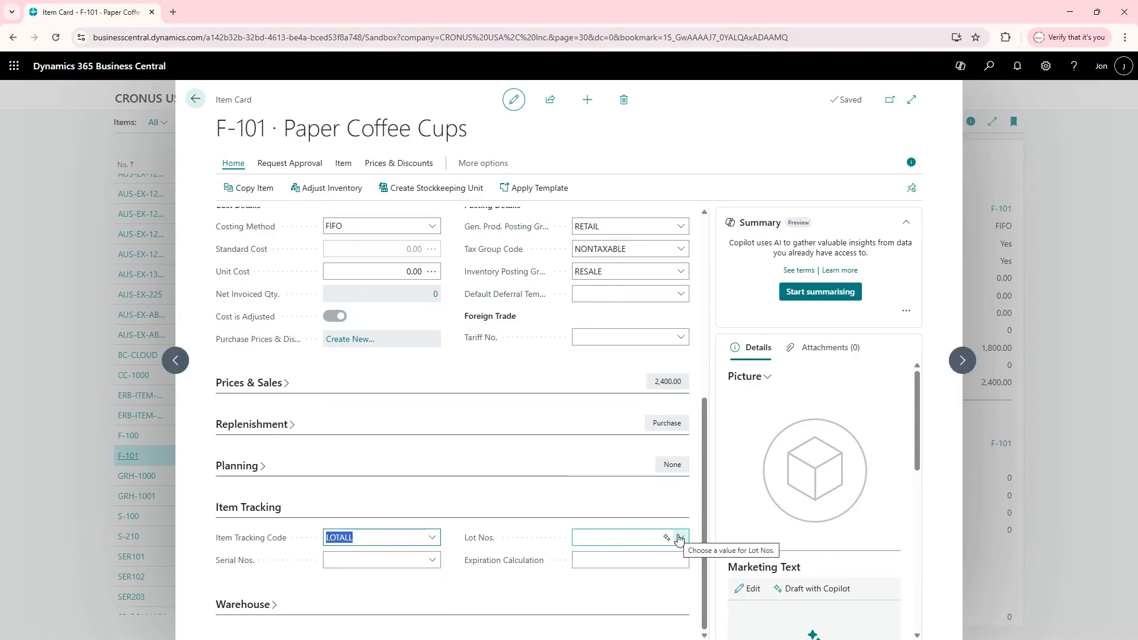
Step: Find the LOT number series in the full list, assign it to the item's Lot Nos., and return to the home page
click(680, 538)
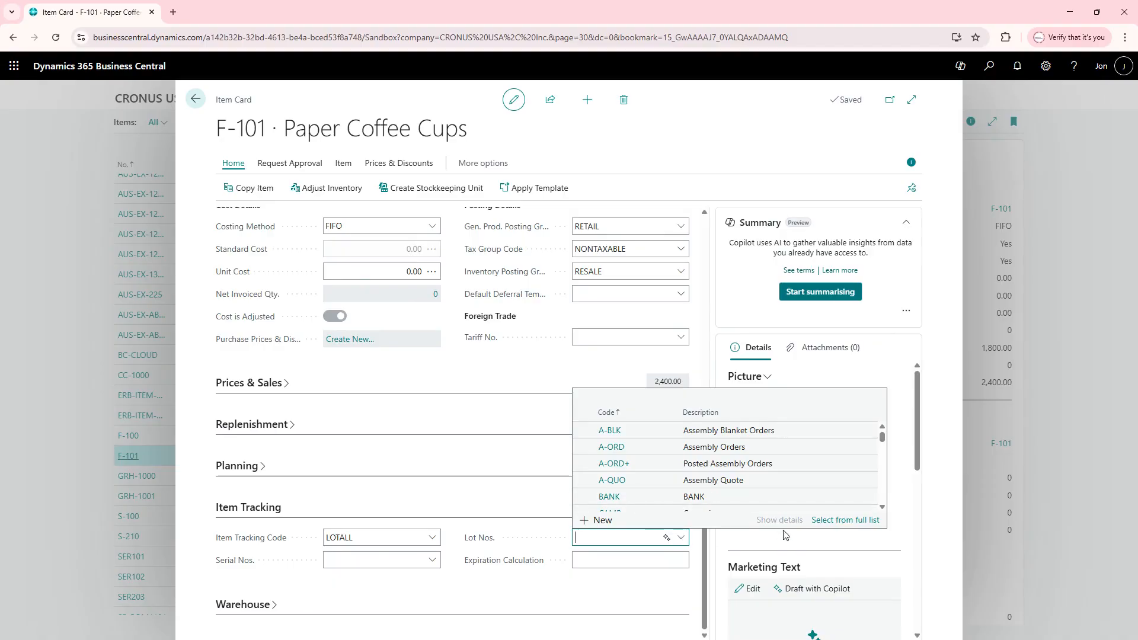
click(828, 525)
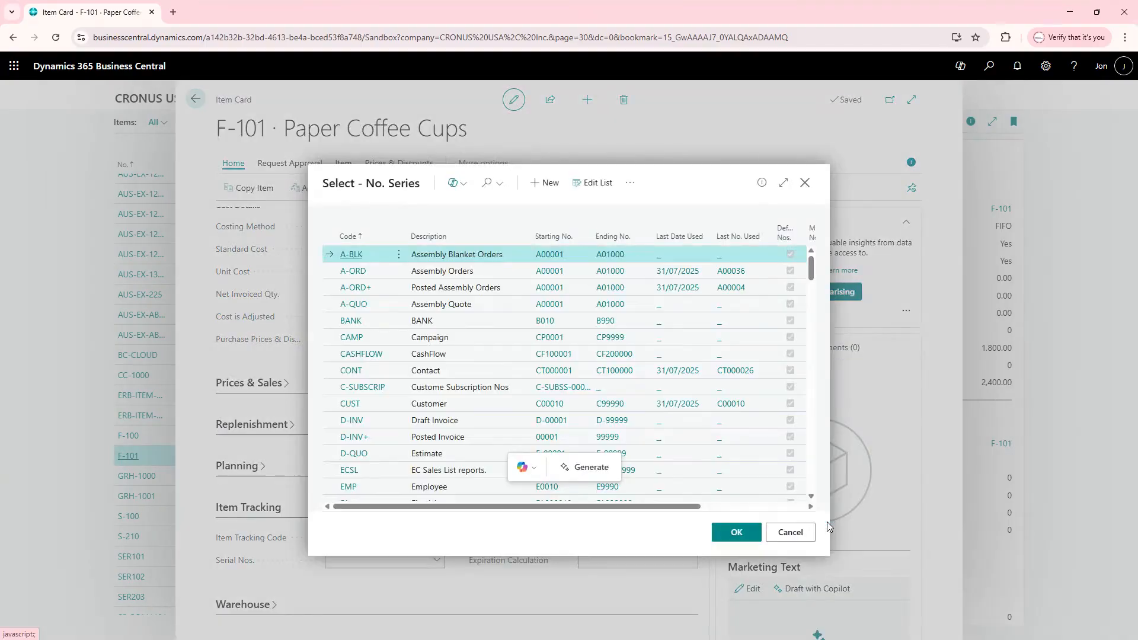
click(503, 189)
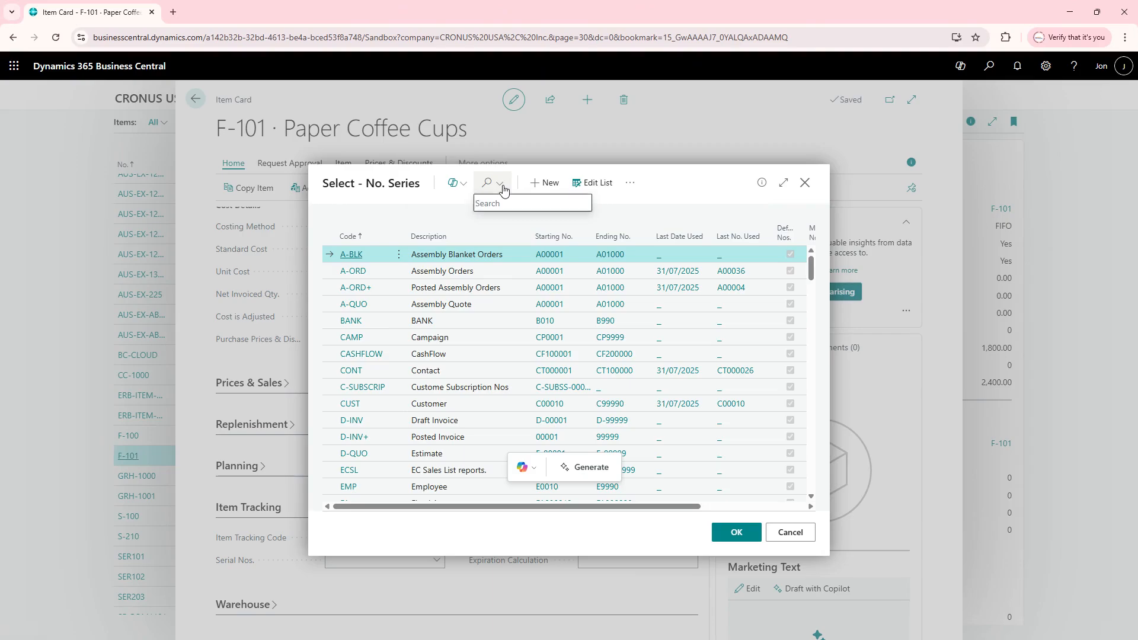
text(Lot)
click(736, 533)
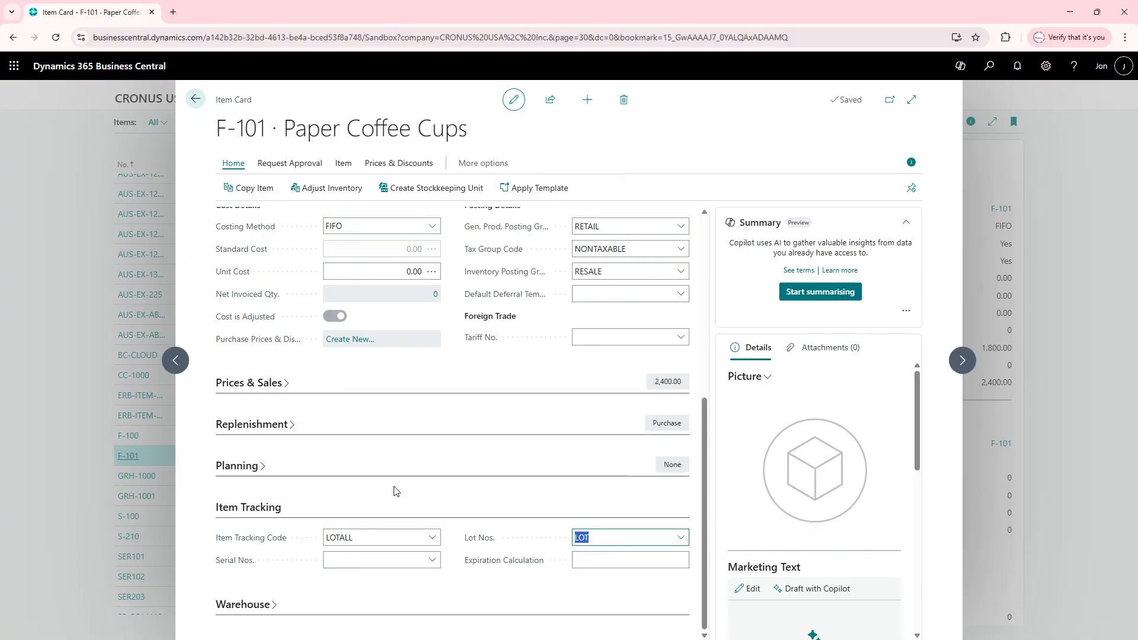
key(Escape)
key(Escape)
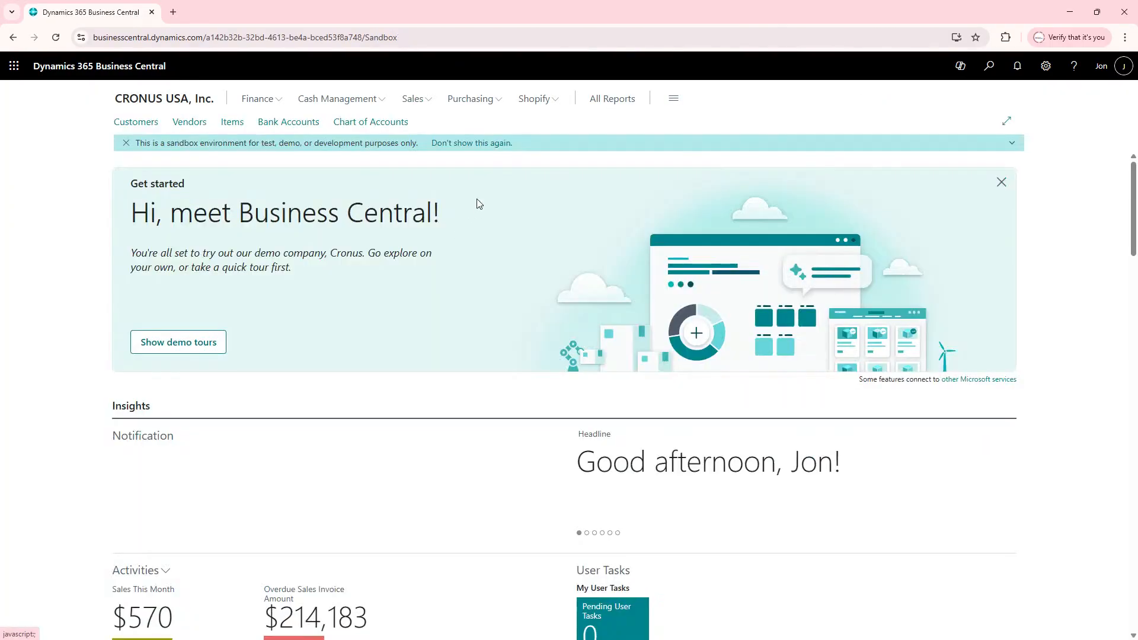
Step: Create a new purchase order for vendor Fabrikam, Inc
click(497, 101)
click(353, 124)
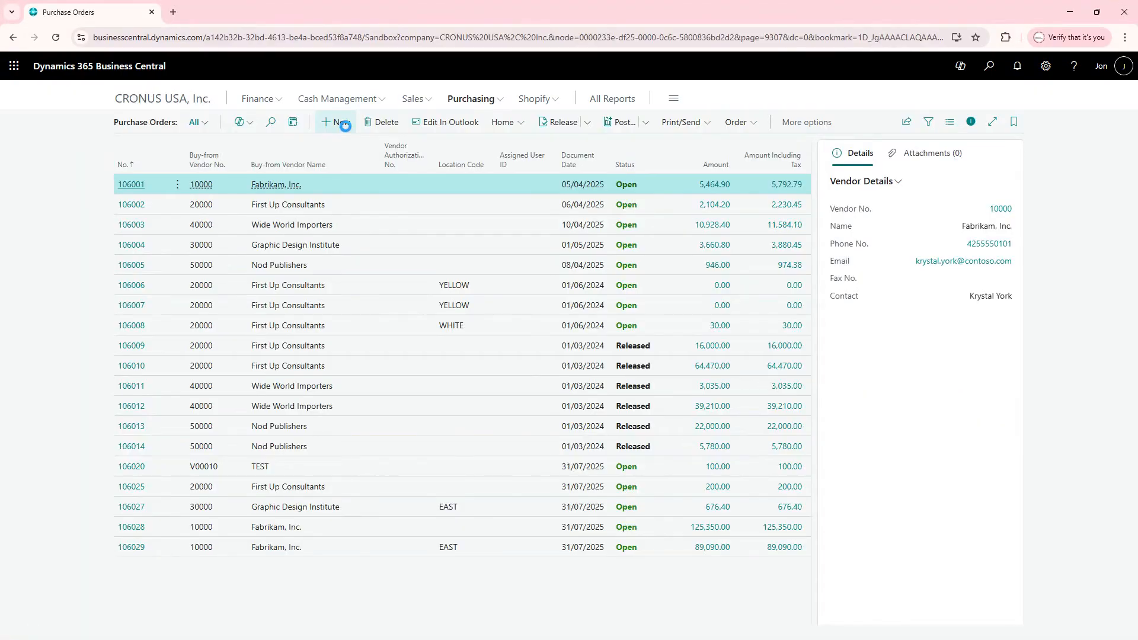
click(344, 127)
click(432, 279)
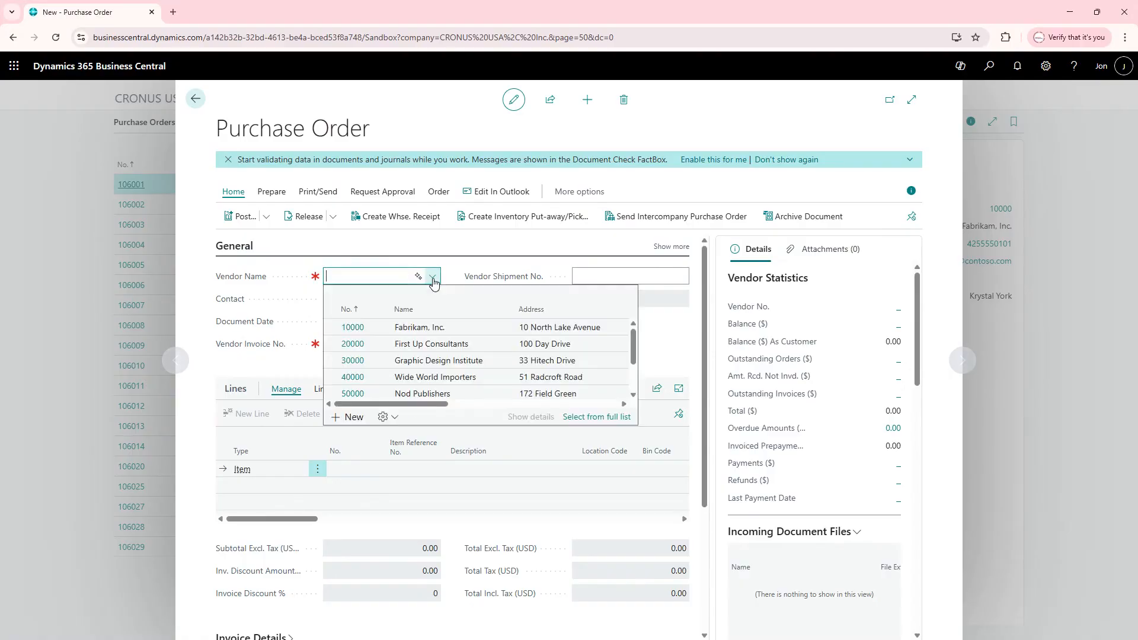
click(433, 279)
click(433, 279)
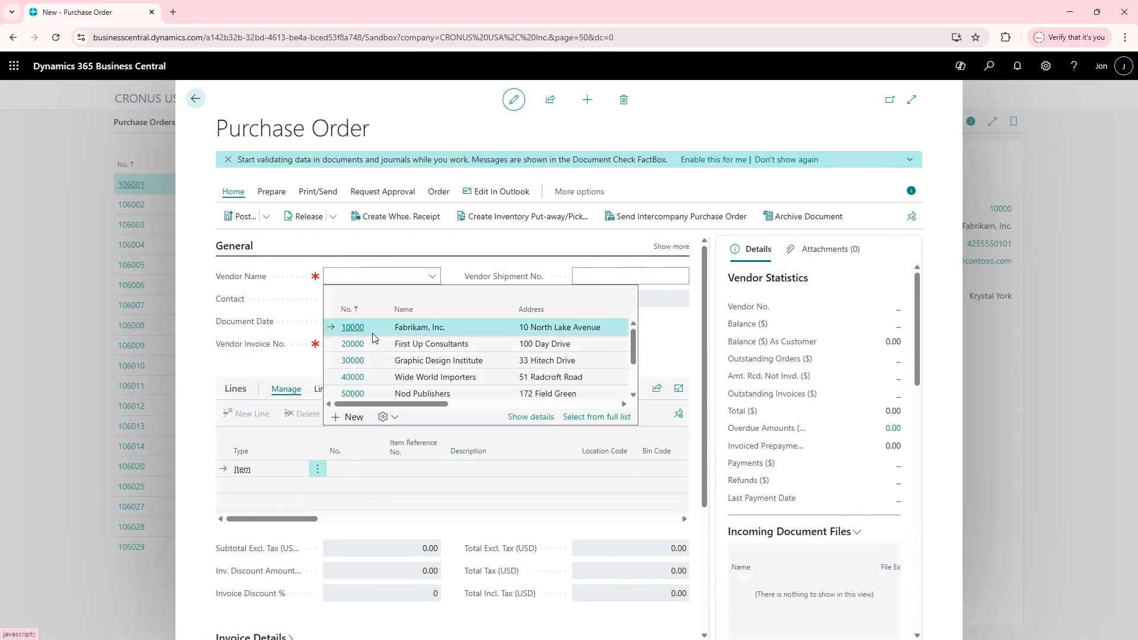
click(372, 331)
click(432, 276)
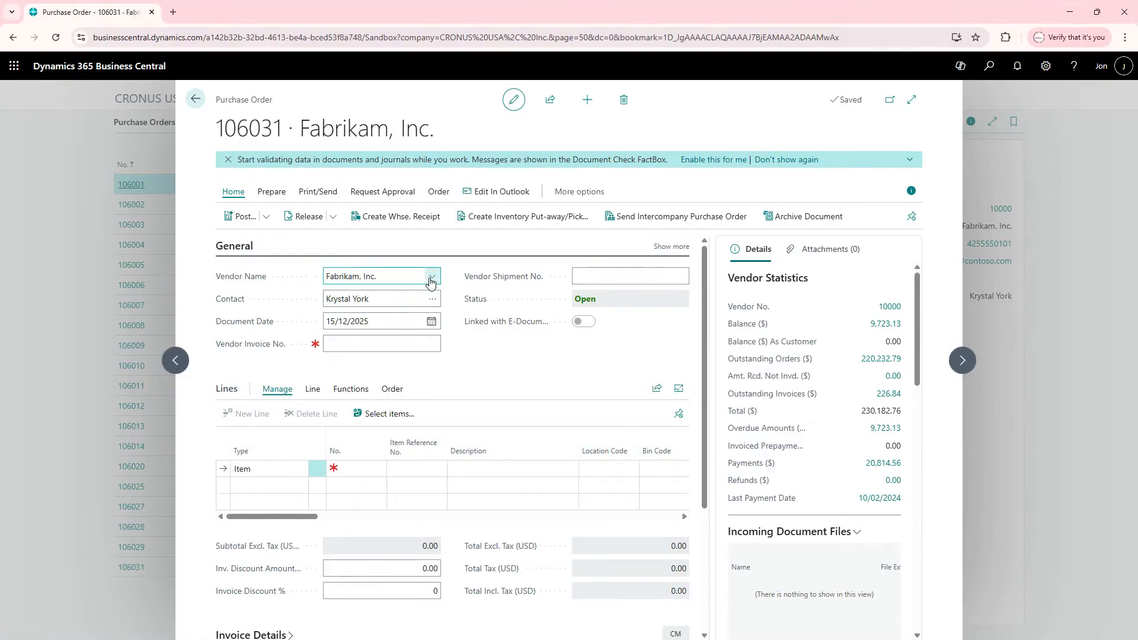
Step: Find item F-101 in the full item list and add it to the first purchase order line
click(352, 469)
click(379, 469)
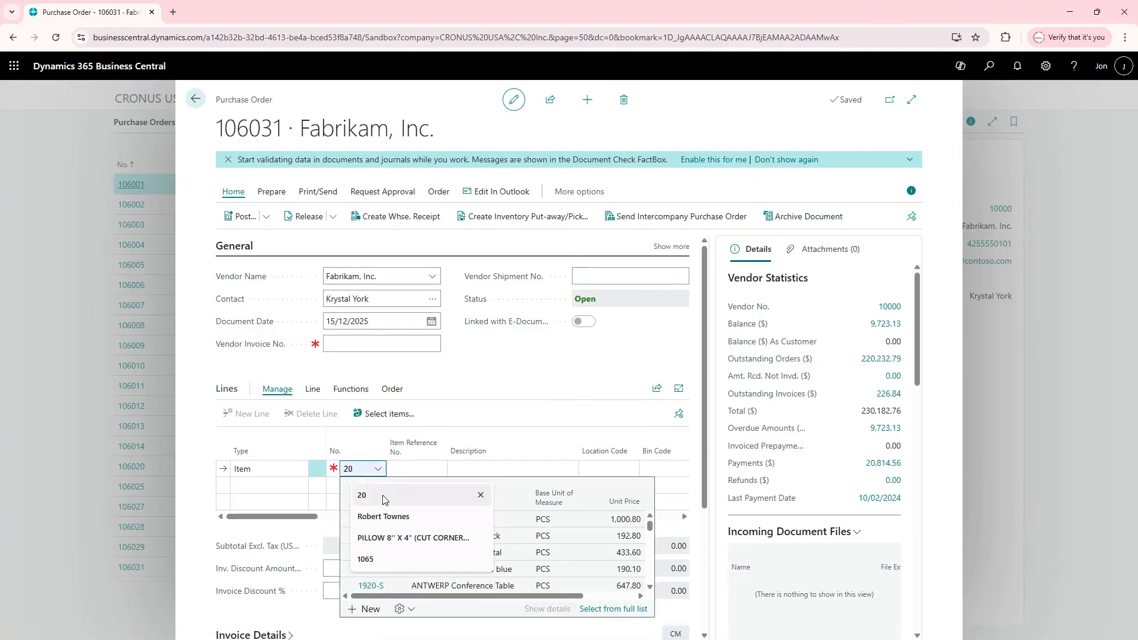
click(383, 469)
click(383, 469)
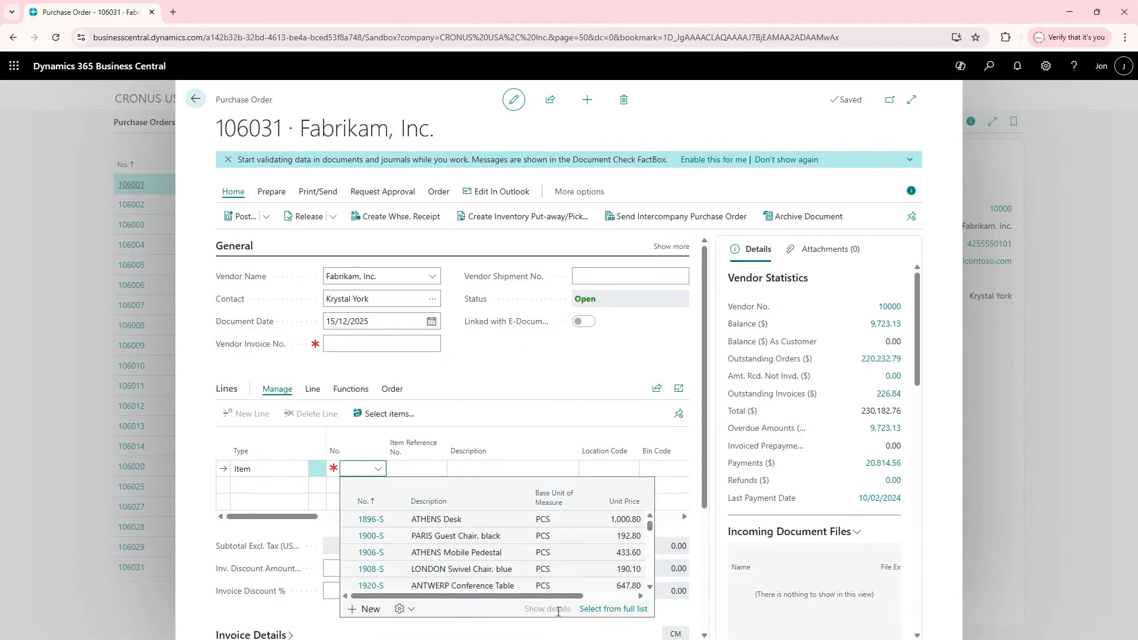
click(602, 610)
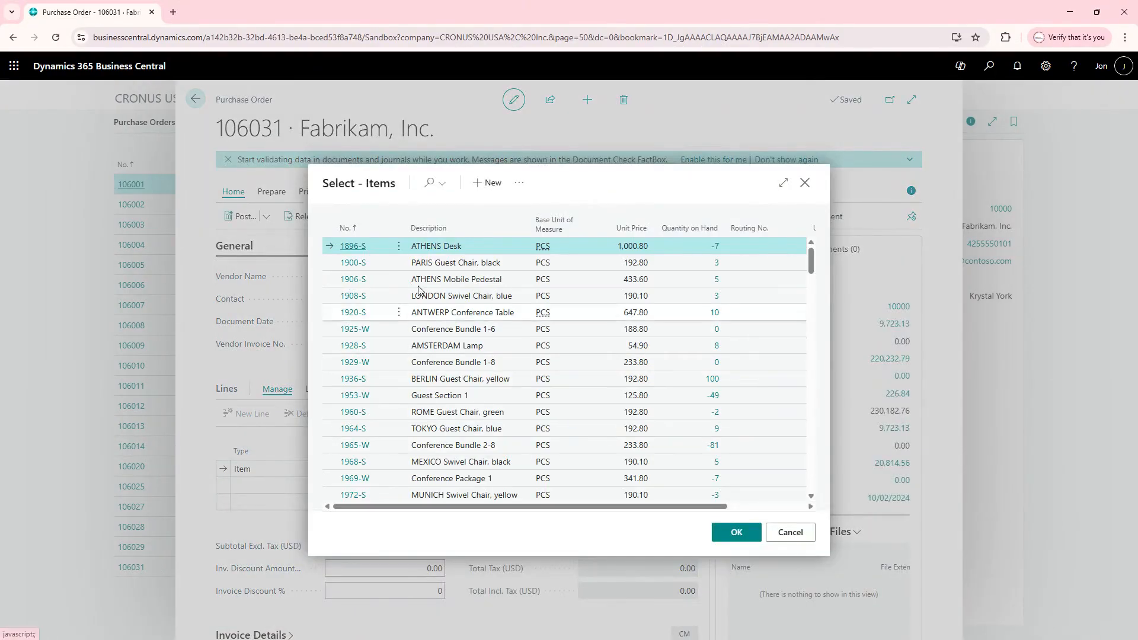
click(439, 185)
text(F-)
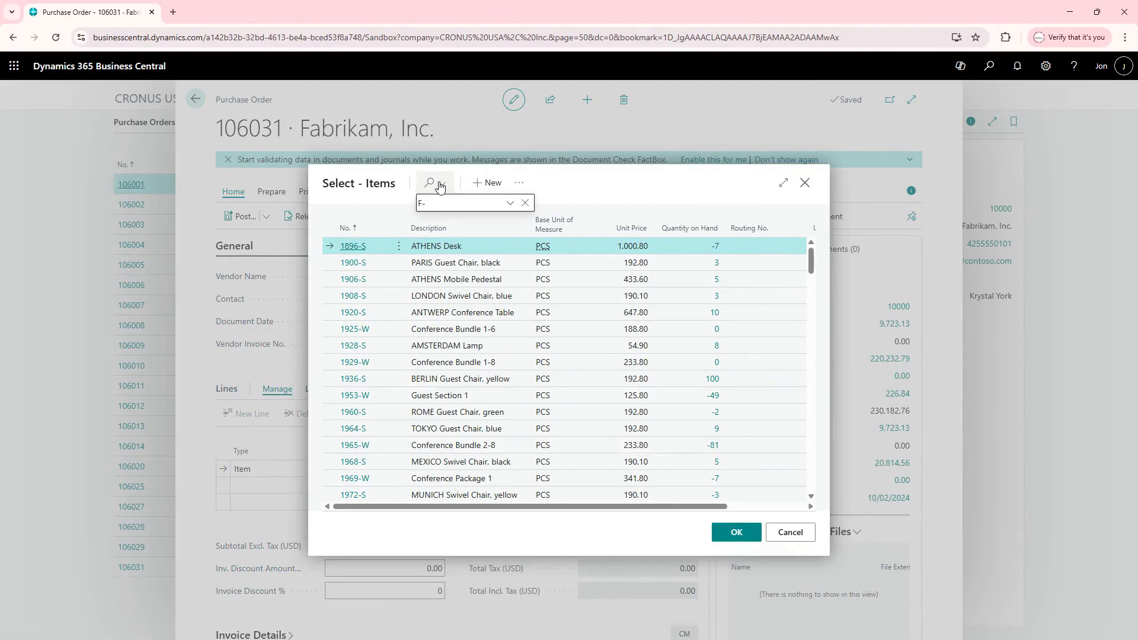
text(101)
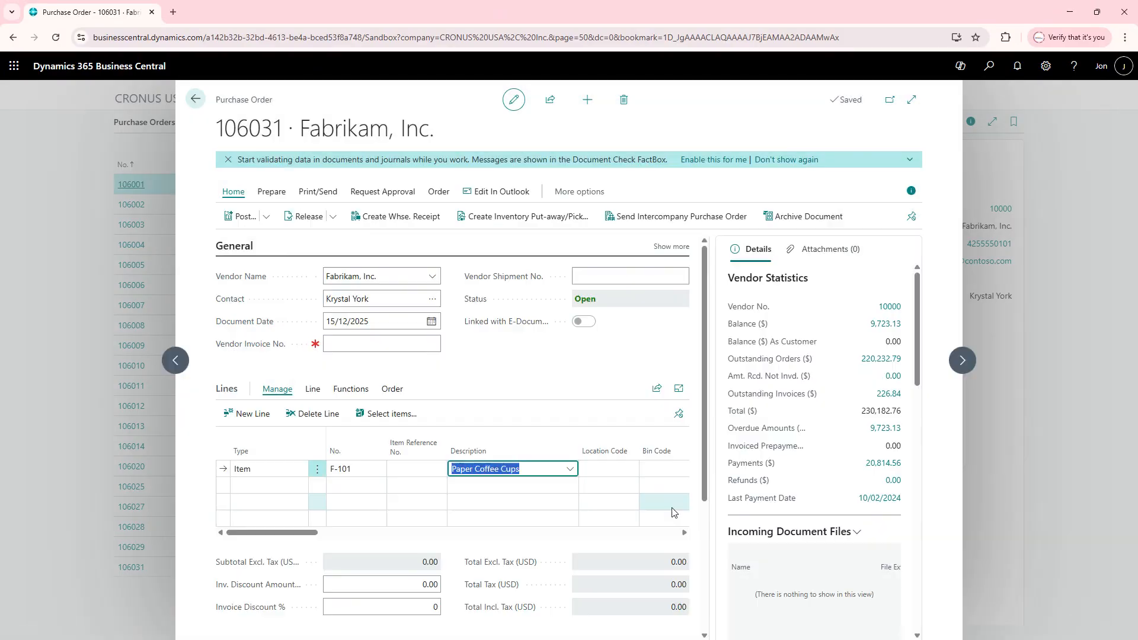
Step: Set the Paper Coffee Cups line's location code to MAIN and its quantity to 5
key(Tab)
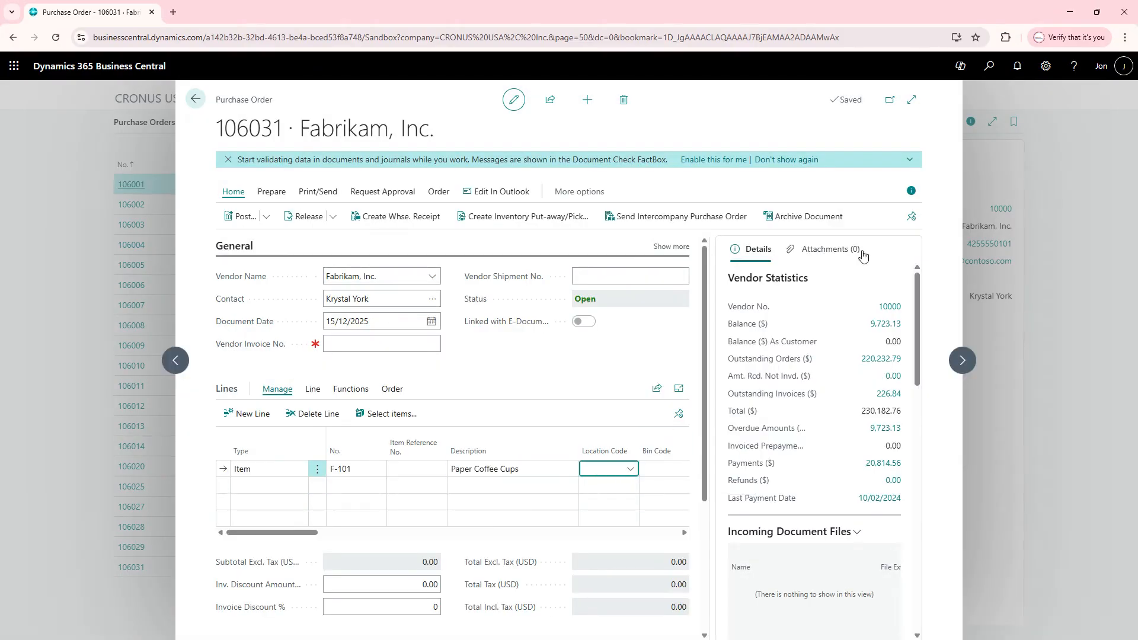
click(477, 462)
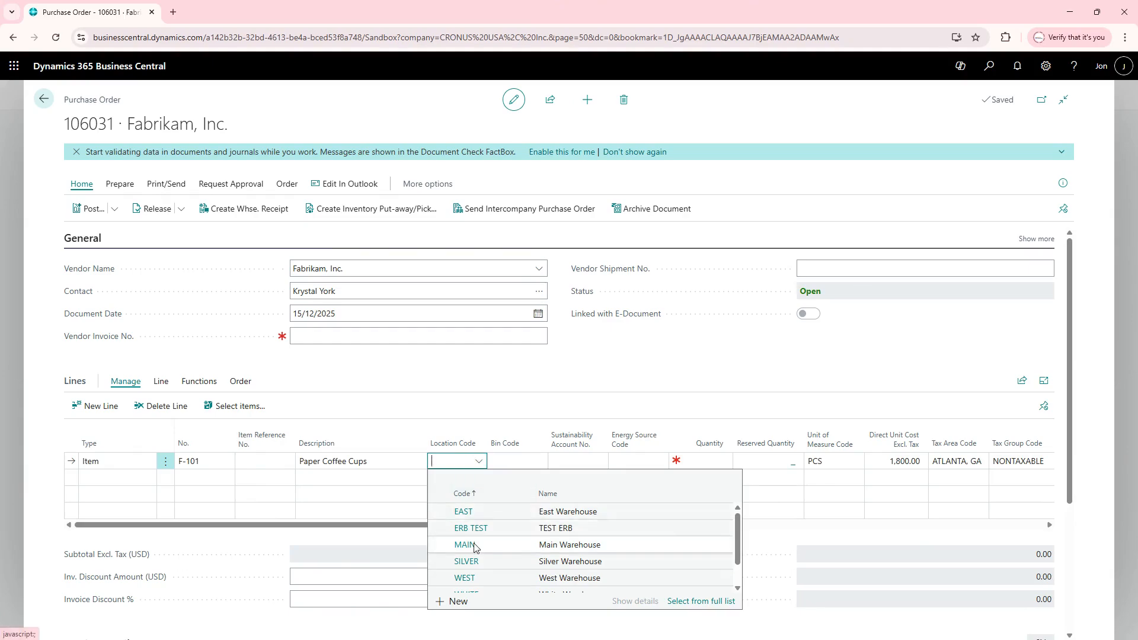
click(474, 545)
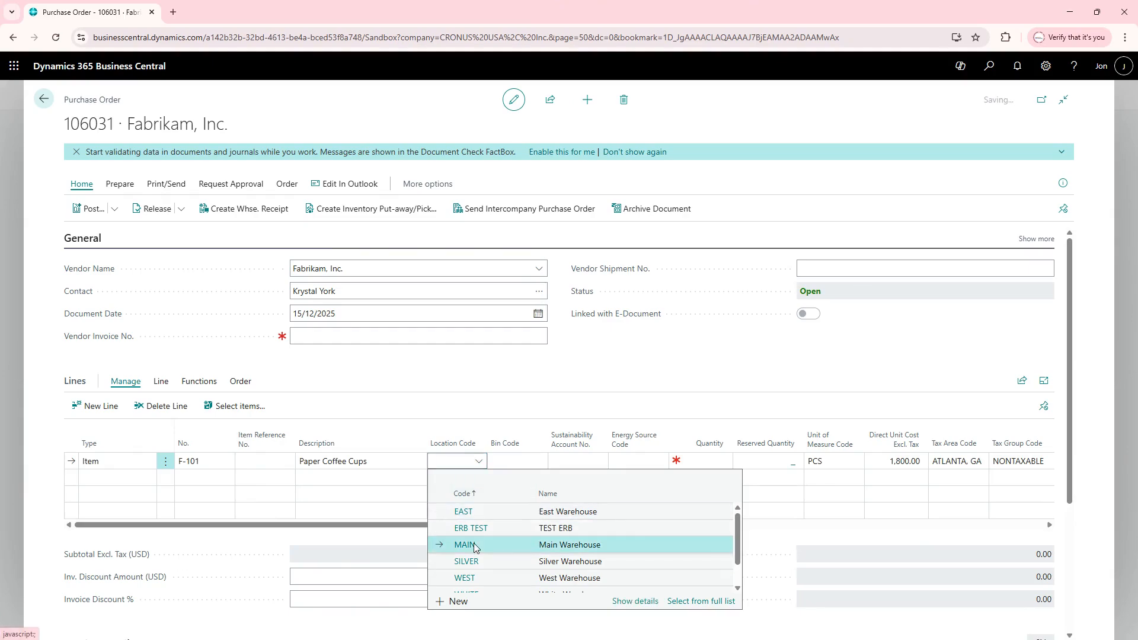
key(Tab)
key(Tab)
key(Tab)
key(Tab)
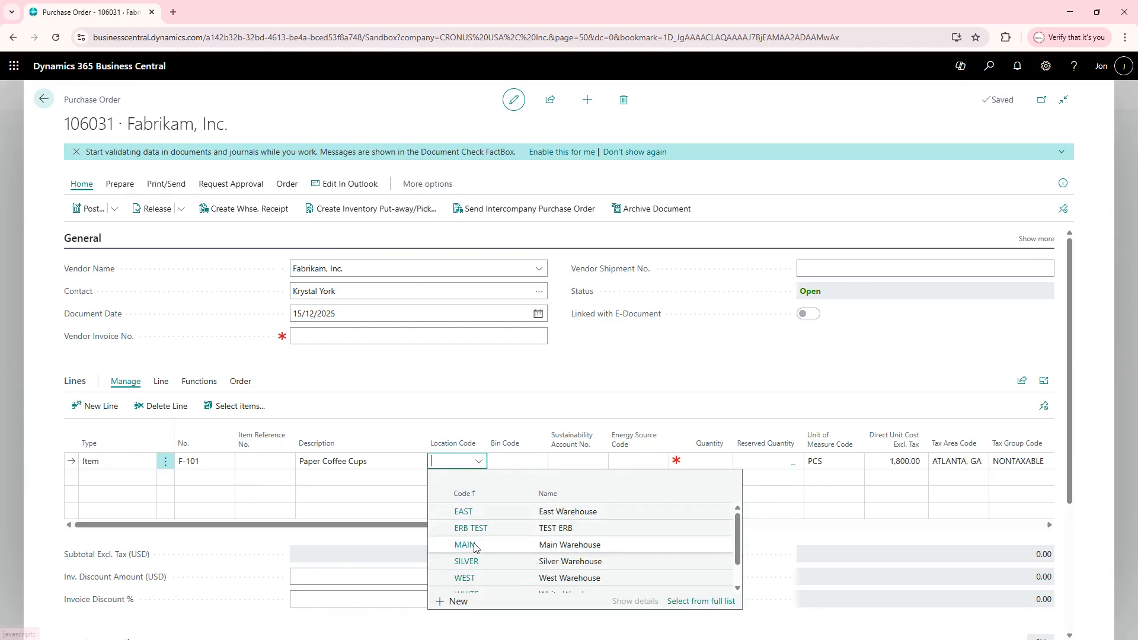
key(Tab)
key(Tab)
key(Tab)
key(Tab)
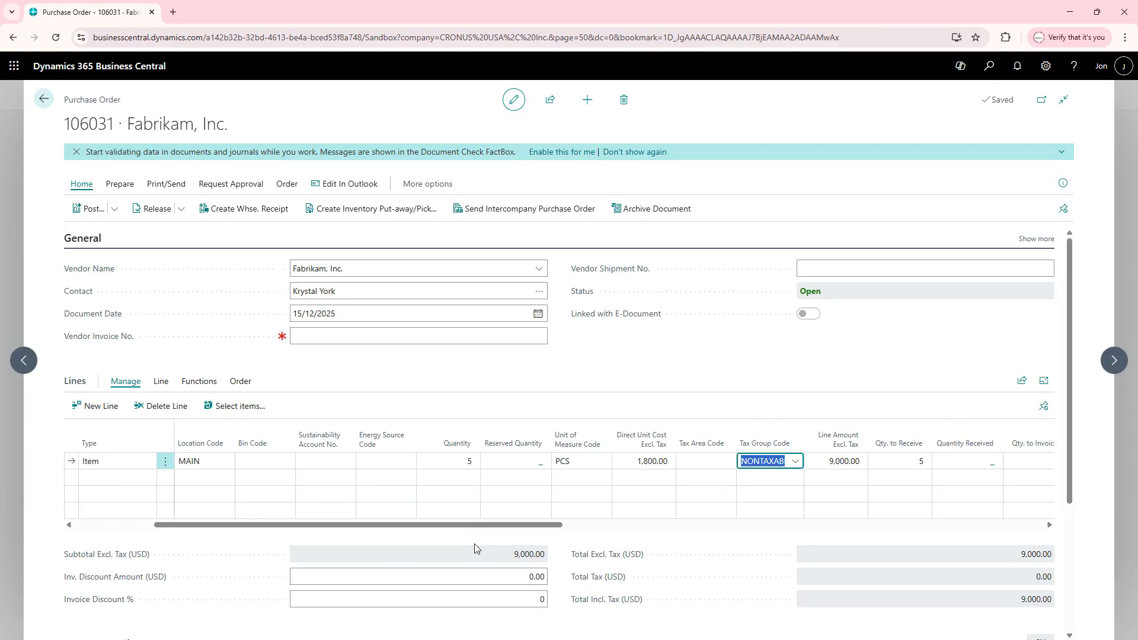
key(Tab)
key(Tab)
key(Tab)
key(Tab)
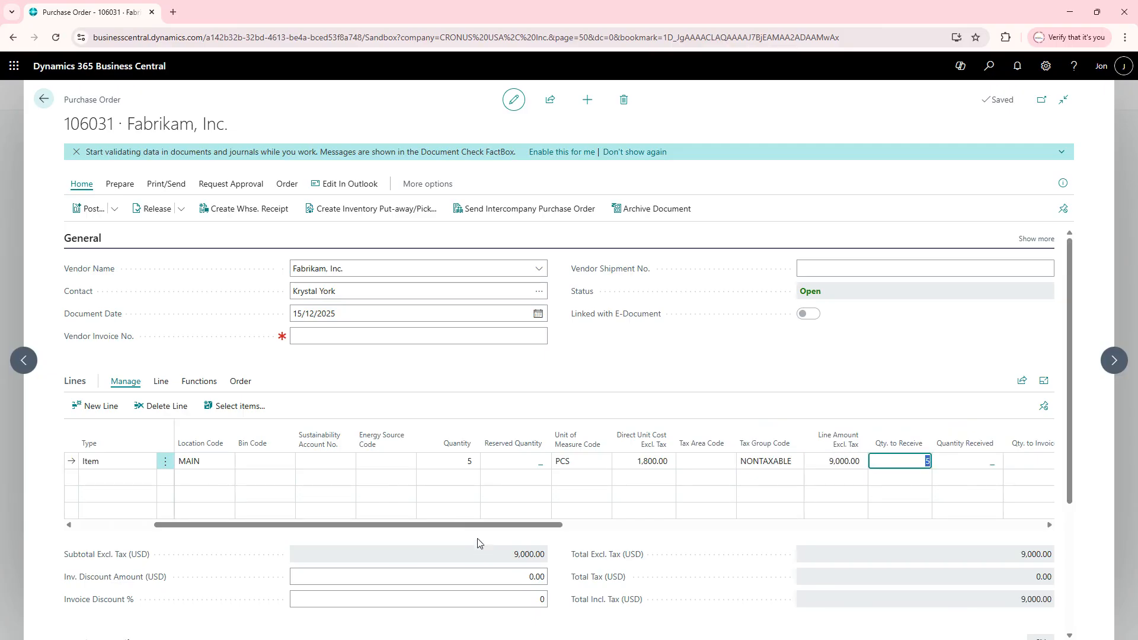
Step: In the order line's item tracking lines, assign a new lot number with a base quantity of 2
click(162, 383)
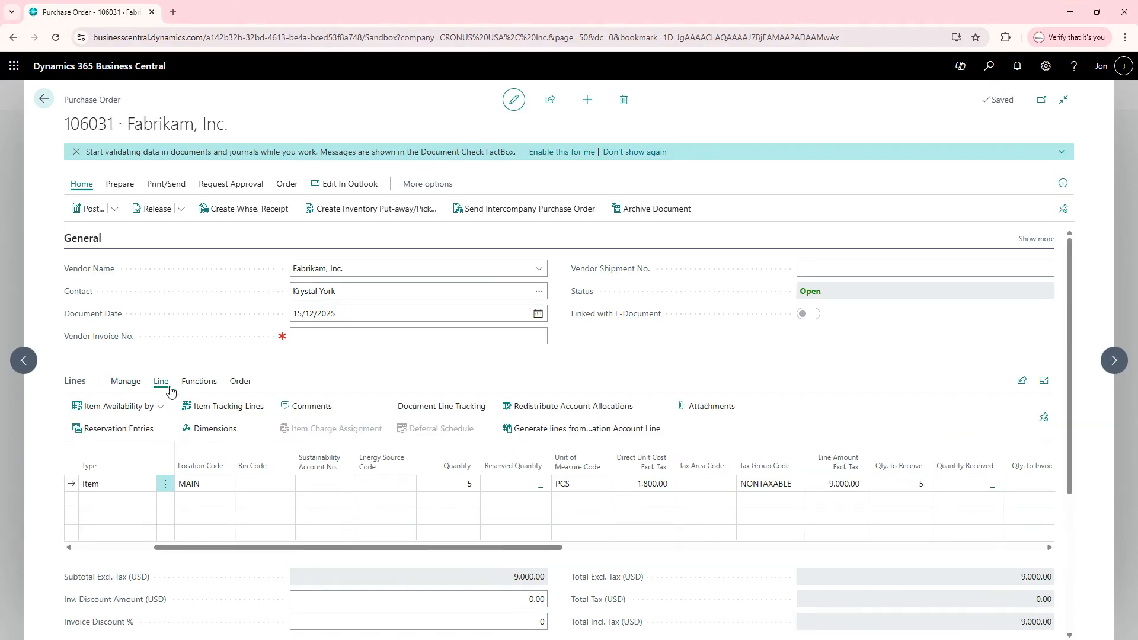
click(210, 408)
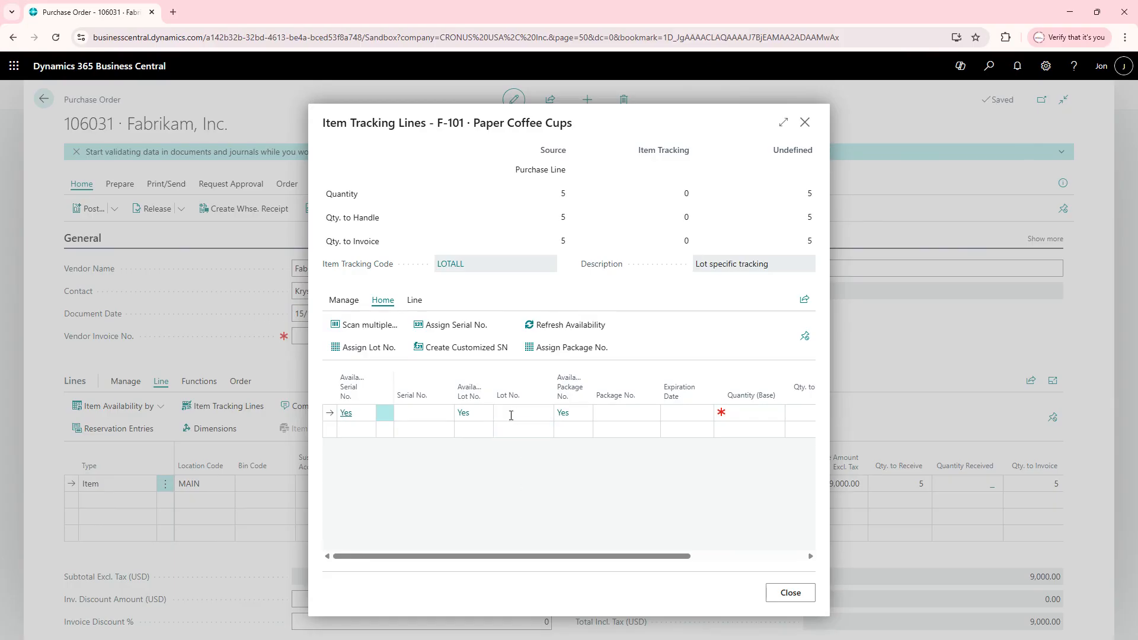
click(349, 348)
click(746, 409)
text(2)
key(Return)
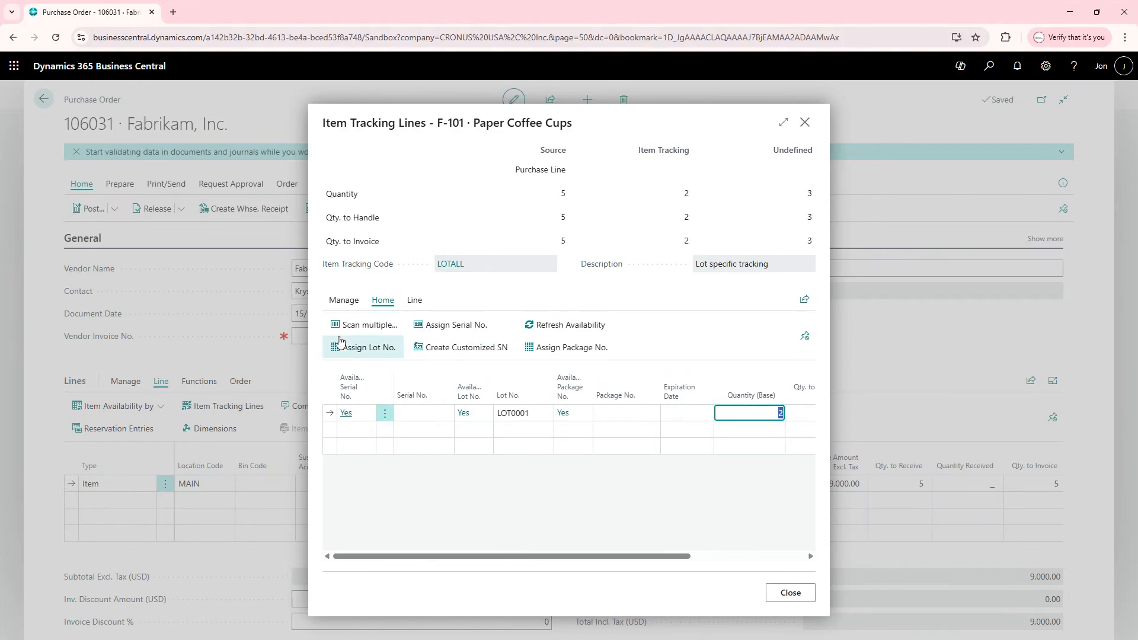
Step: Assign a second lot with quantity 1 and a third lot for the remaining quantity, then close the item tracking lines
click(339, 344)
click(534, 428)
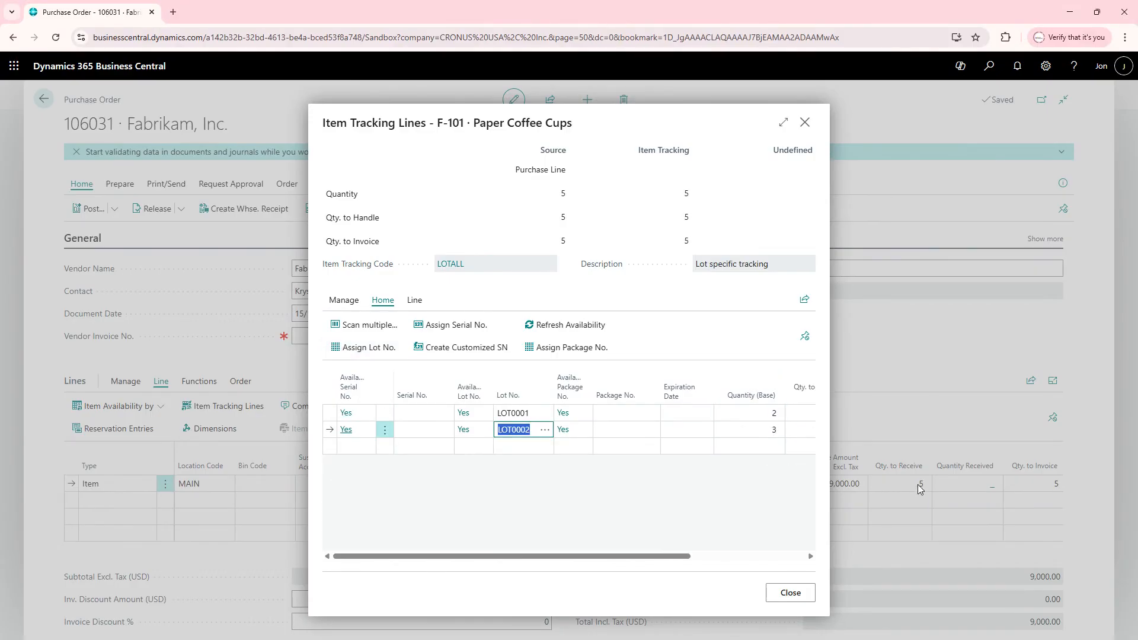
click(762, 432)
text(1)
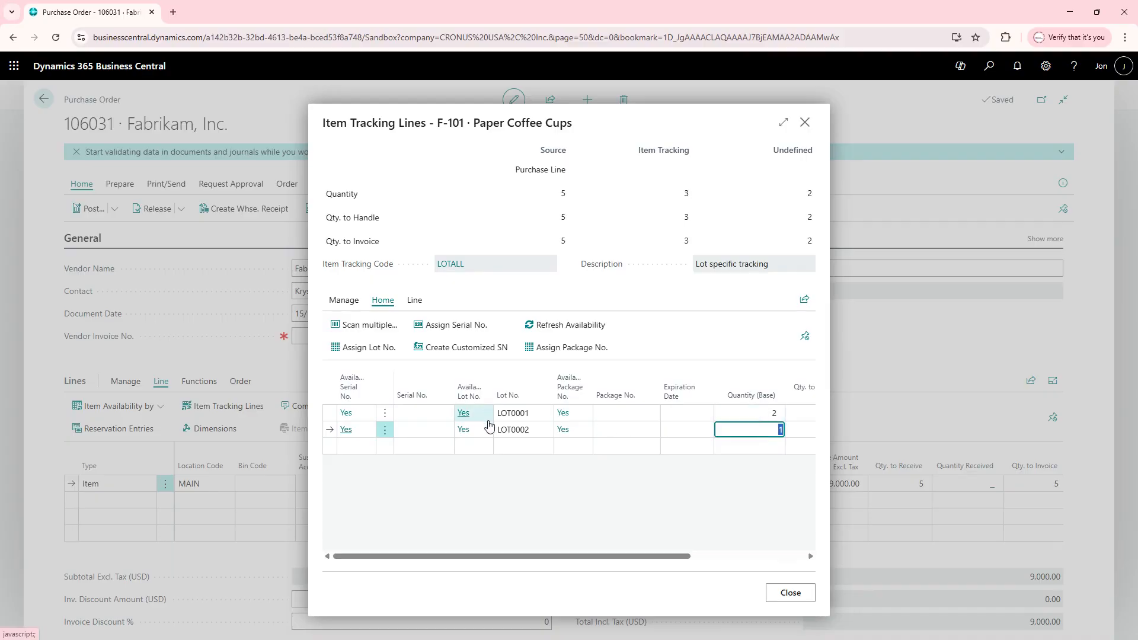
click(395, 355)
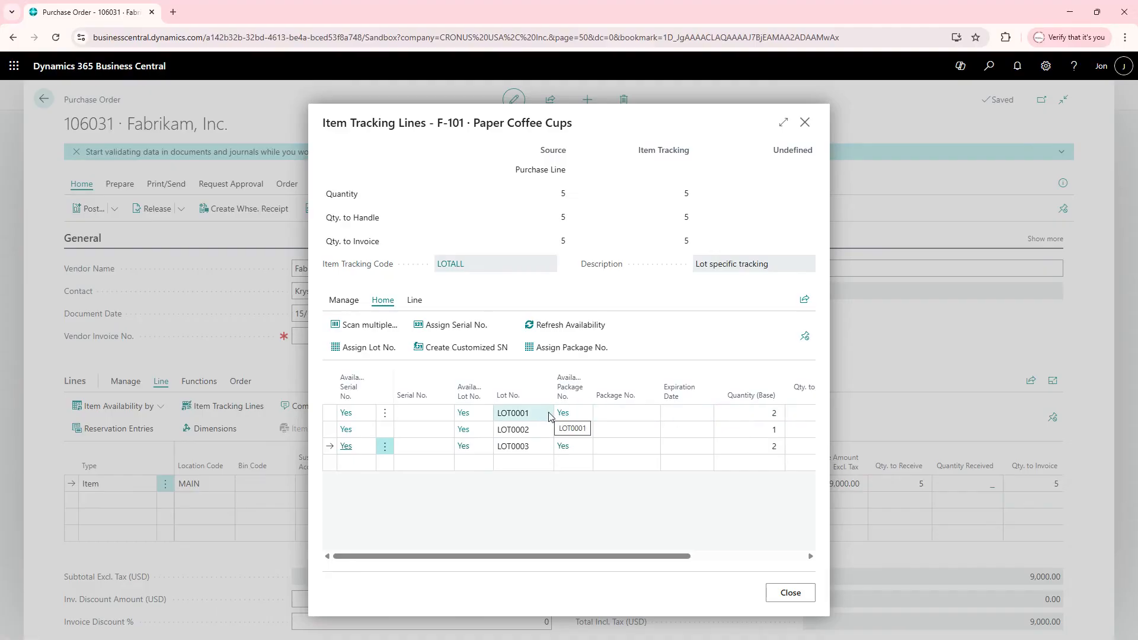
key(Escape)
Step: Set the vendor invoice number to V-1001 and post the purchase order as Receive and Invoice
click(353, 336)
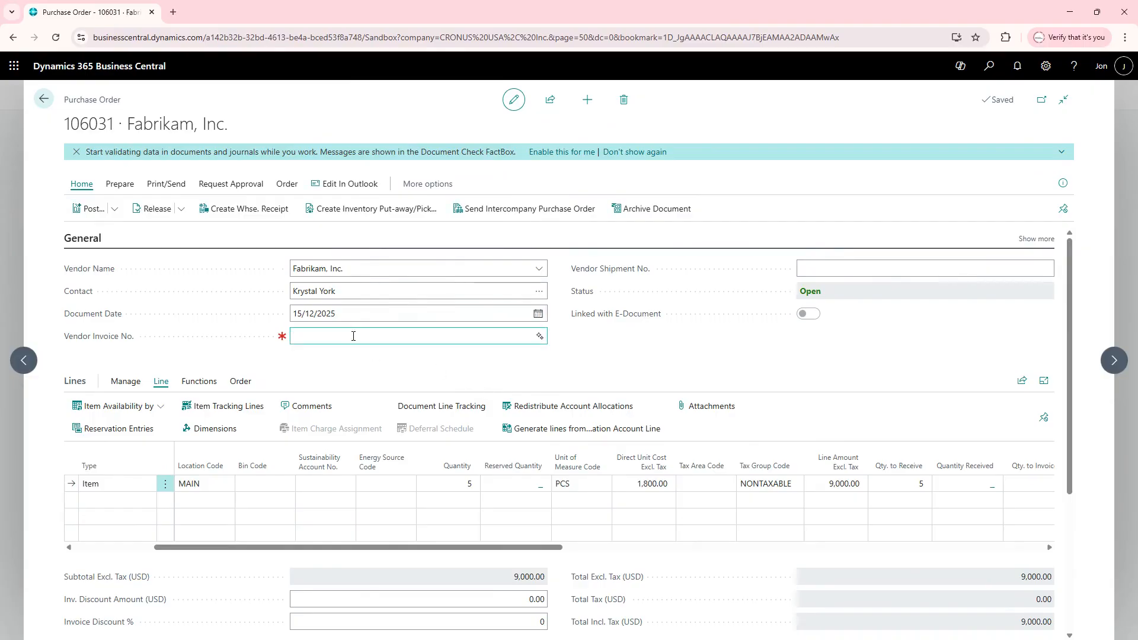
text(V-1001)
key(ctrl+a)
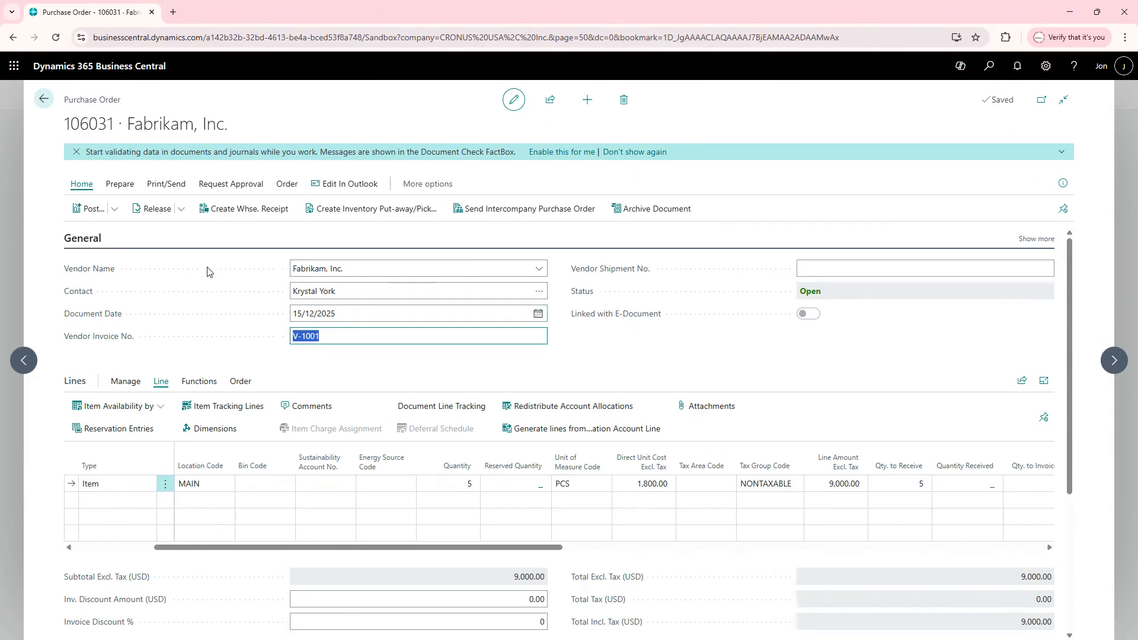
click(99, 213)
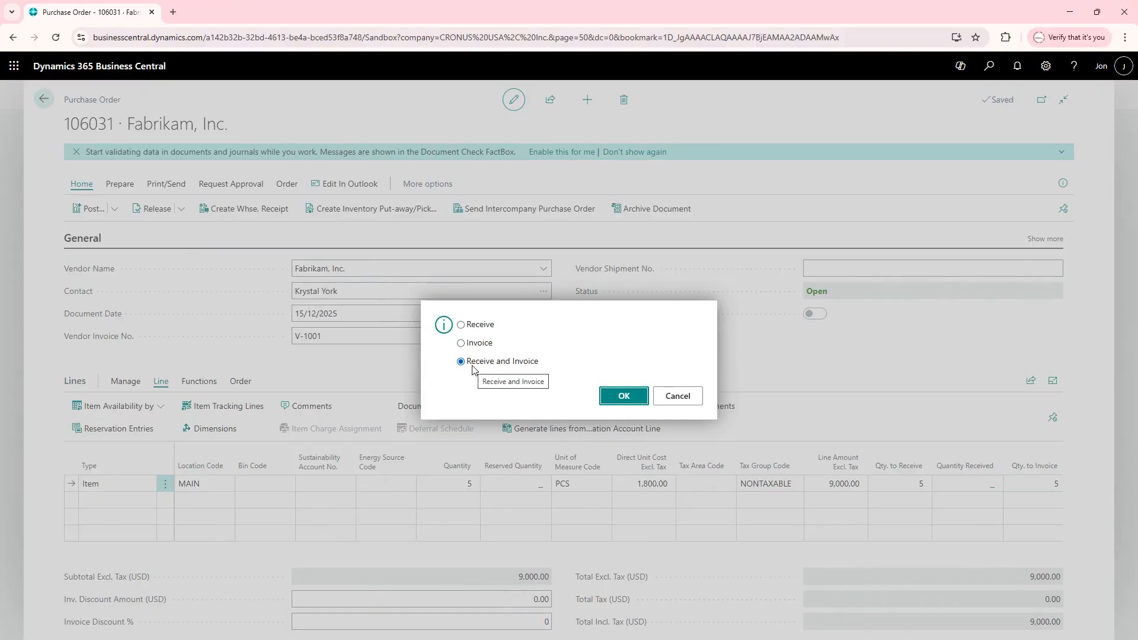
click(610, 400)
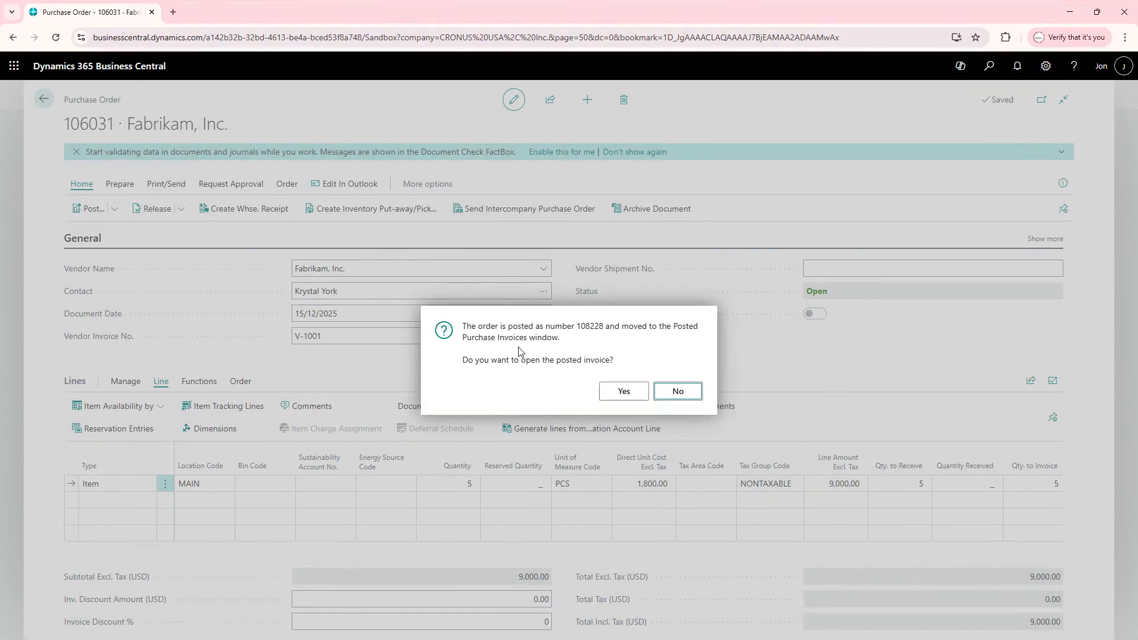
Step: Decline opening the posted invoice and create a new sales order for the customer Adatum Corporation
click(675, 392)
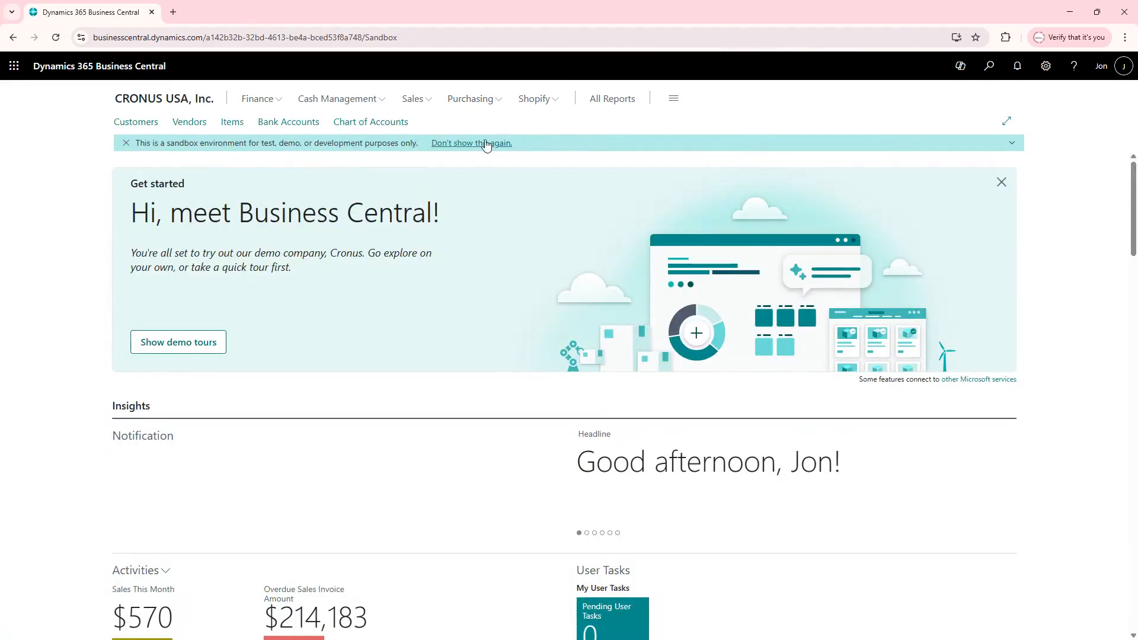
click(426, 104)
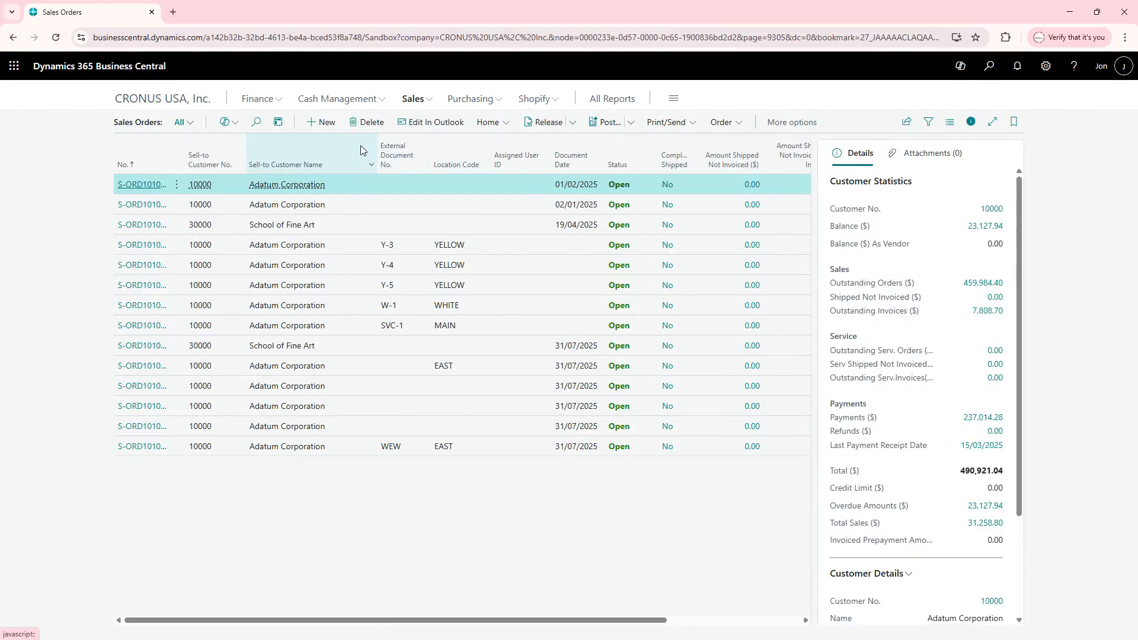
click(328, 122)
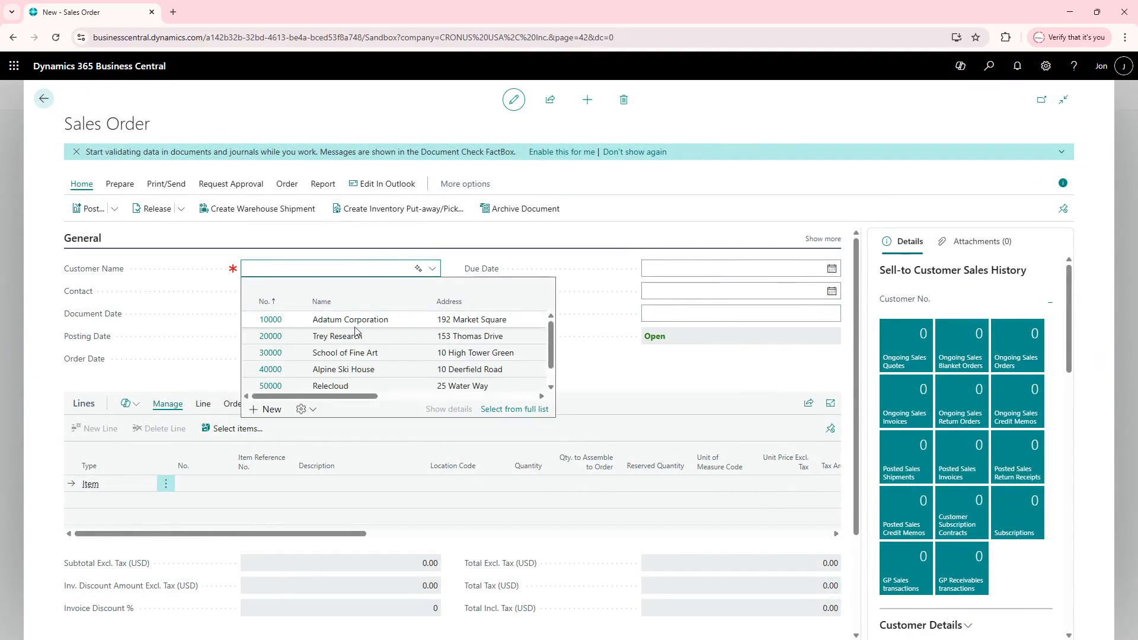
click(294, 323)
click(294, 321)
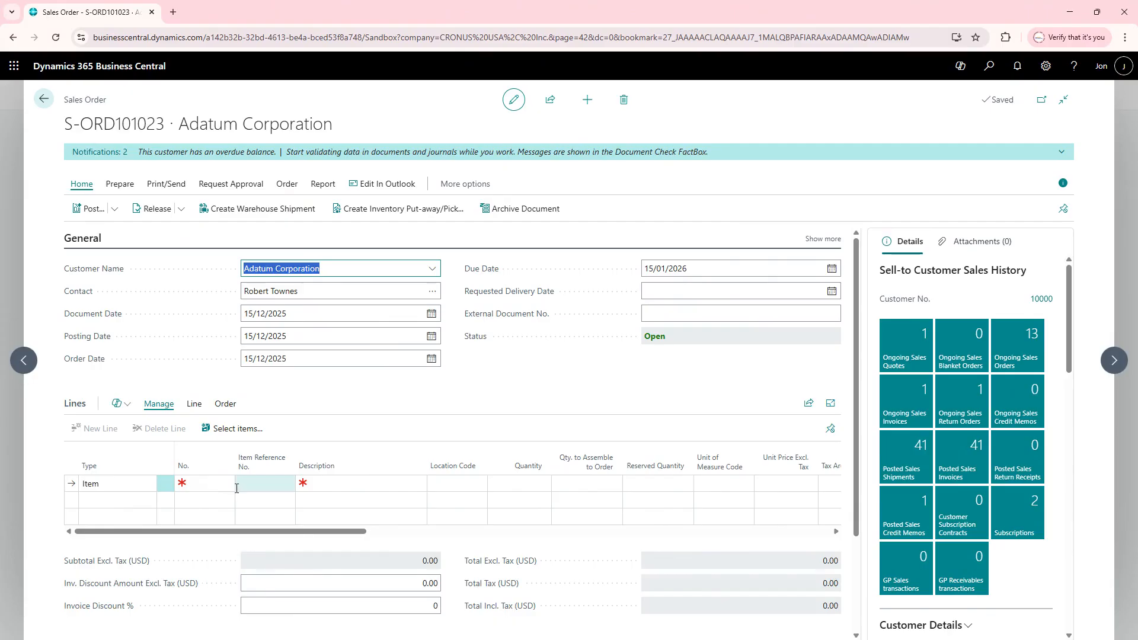
Step: Add item F-101 to the first line of the sales order
click(217, 483)
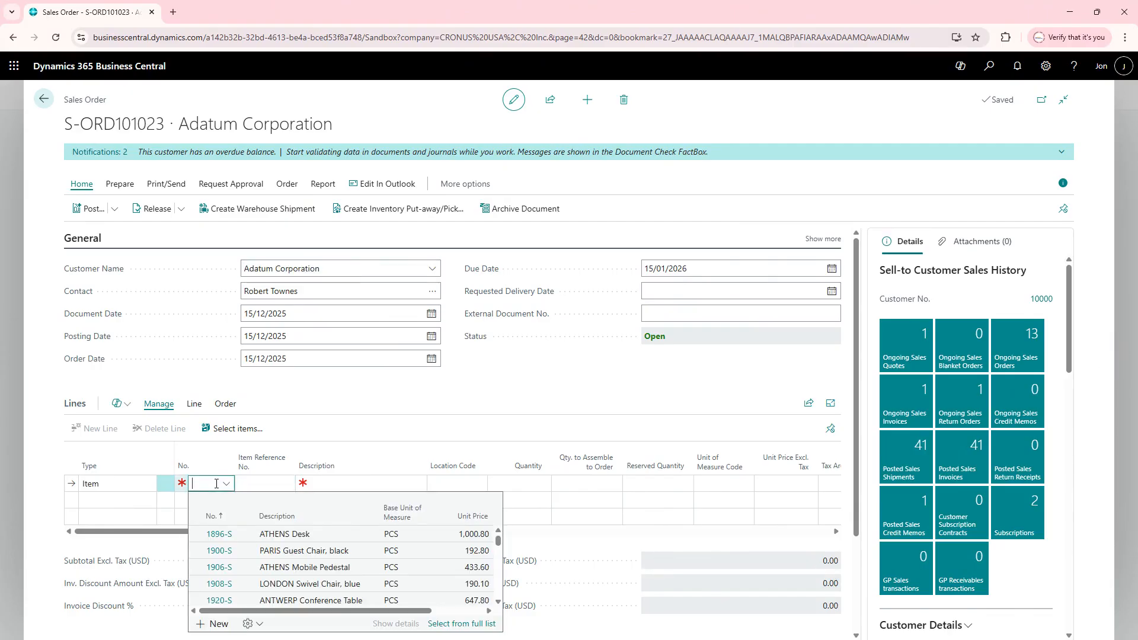
text(F-101)
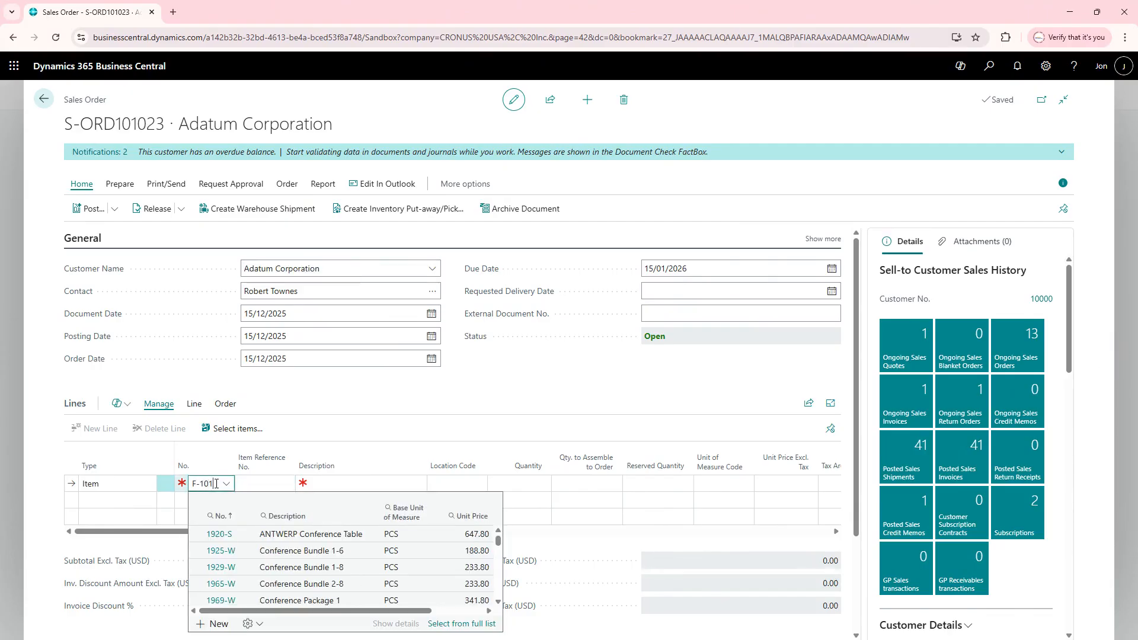
key(Return)
Step: Open the item card of F-101 from the order line and check its inventory by location
click(227, 485)
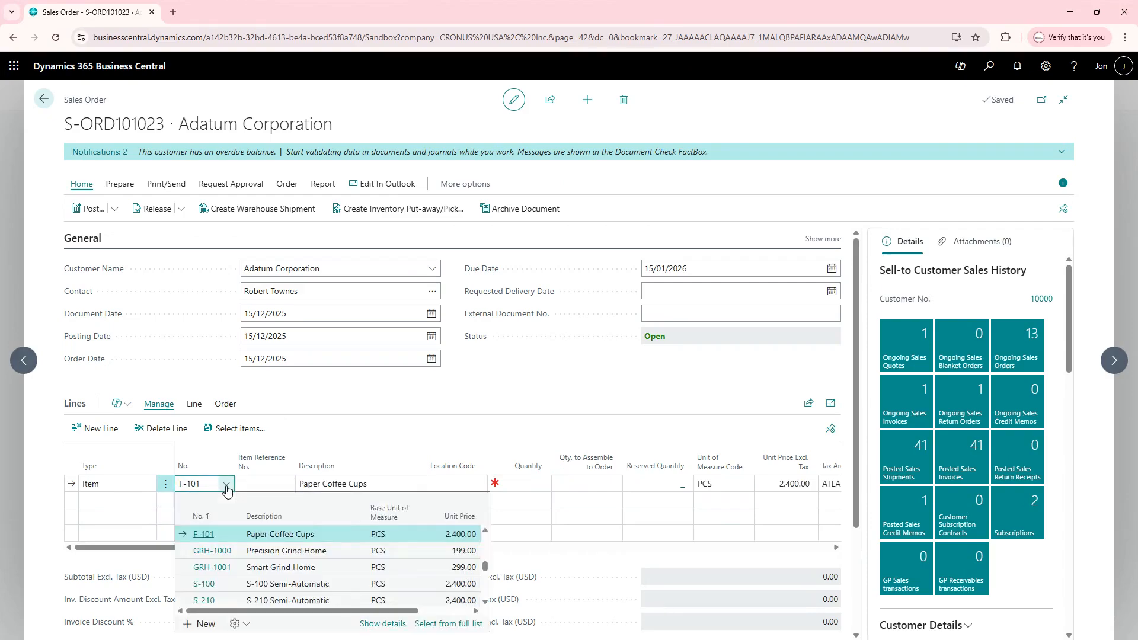
click(399, 627)
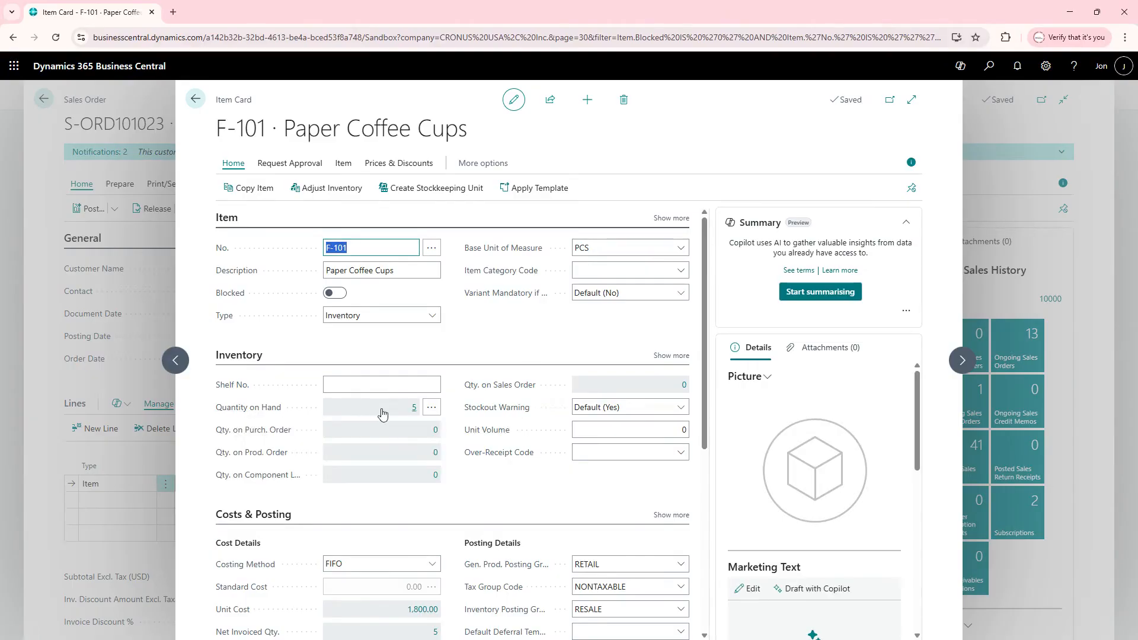
click(432, 408)
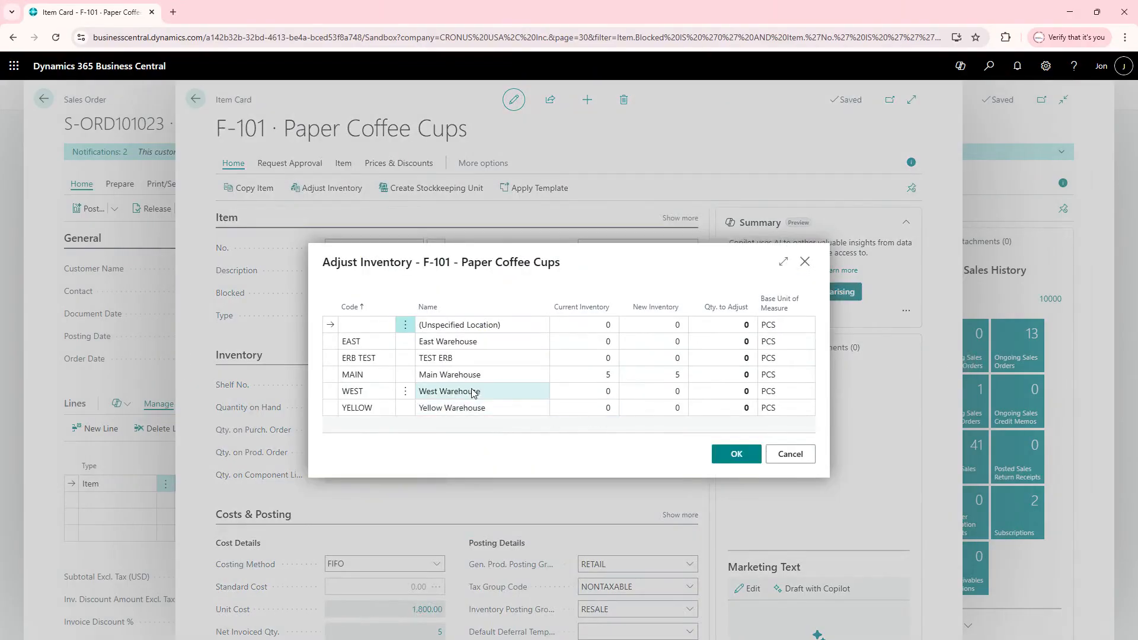
key(Escape)
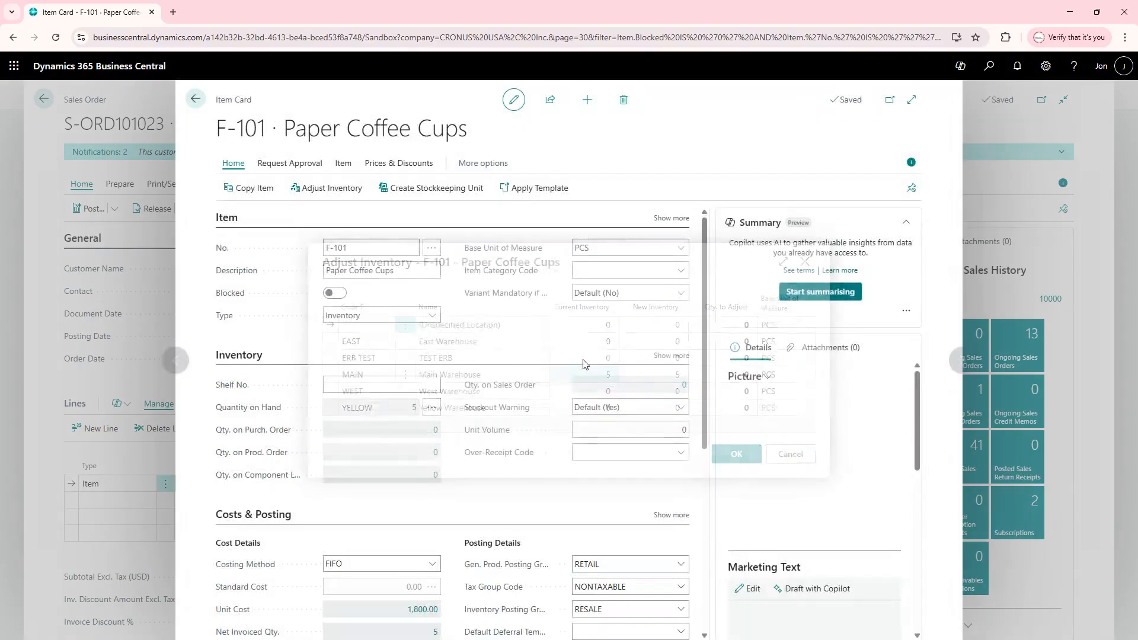
Step: Review the item ledger entries of F-101, including the columns further along, and return to the sales order
click(343, 166)
click(488, 171)
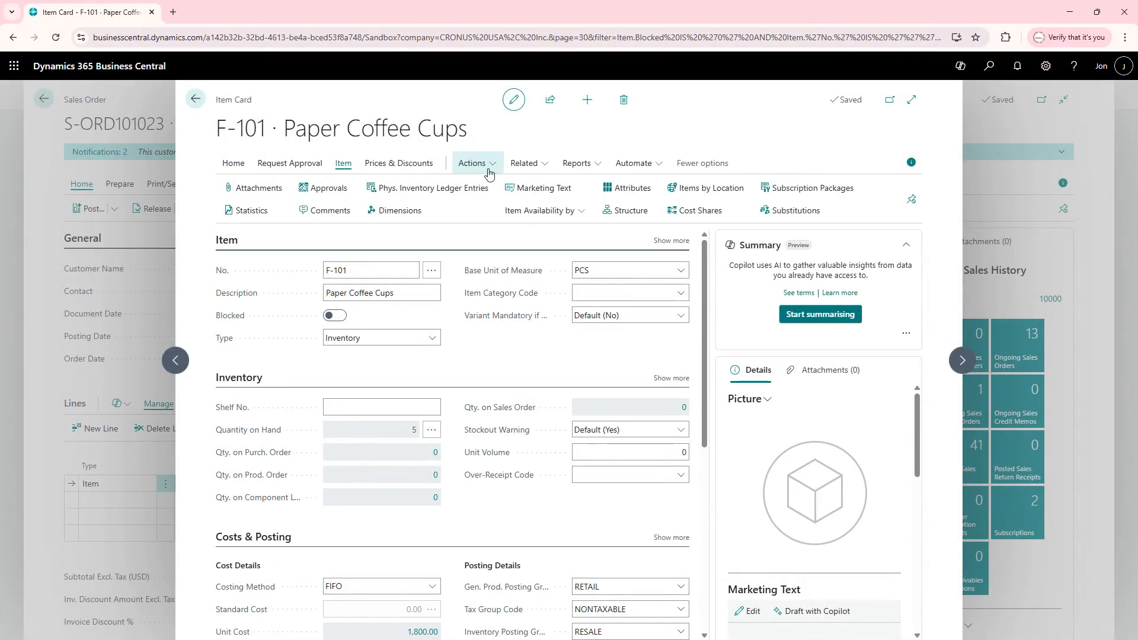
click(528, 164)
mouse_move(548, 185)
mouse_move(656, 187)
click(781, 194)
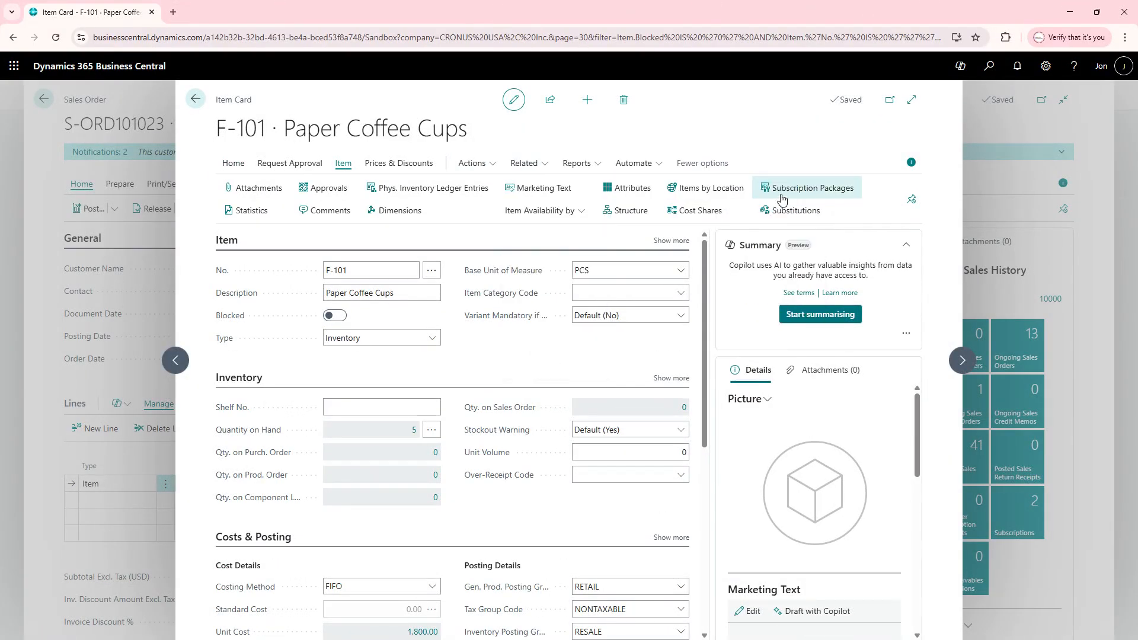
click(528, 163)
mouse_move(549, 185)
mouse_move(655, 187)
click(782, 195)
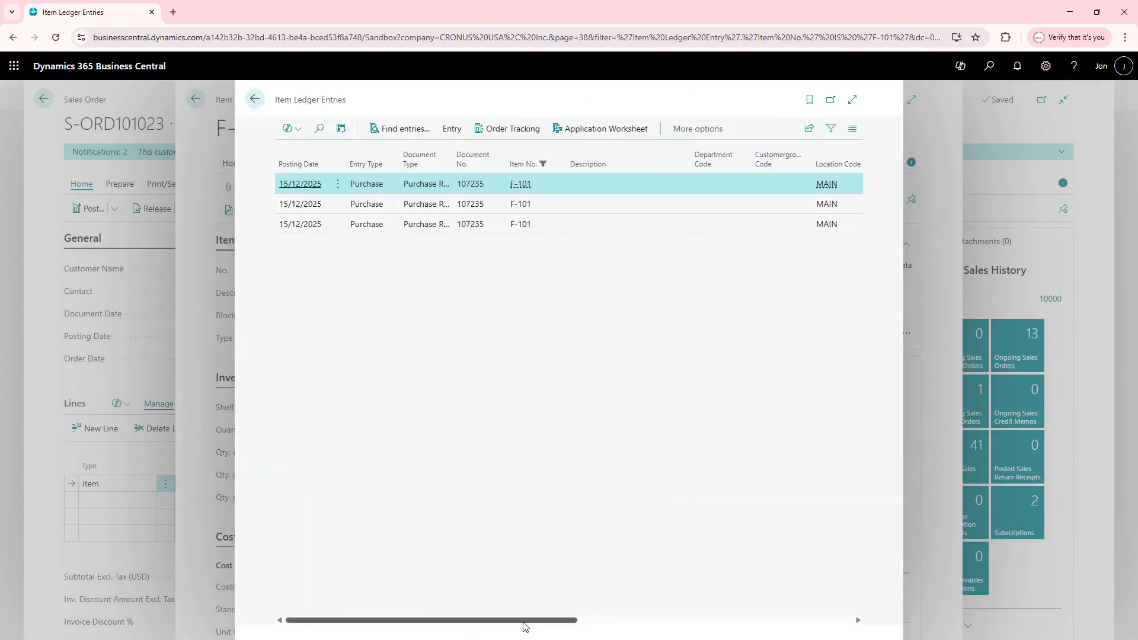
drag(526, 626, 807, 639)
key(Escape)
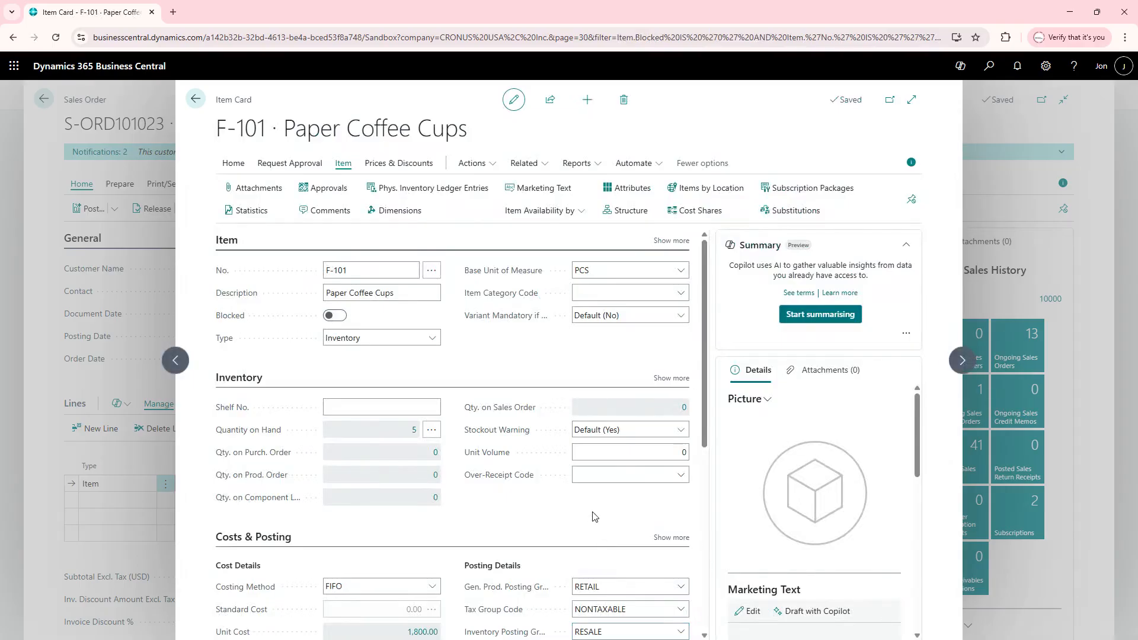
key(Escape)
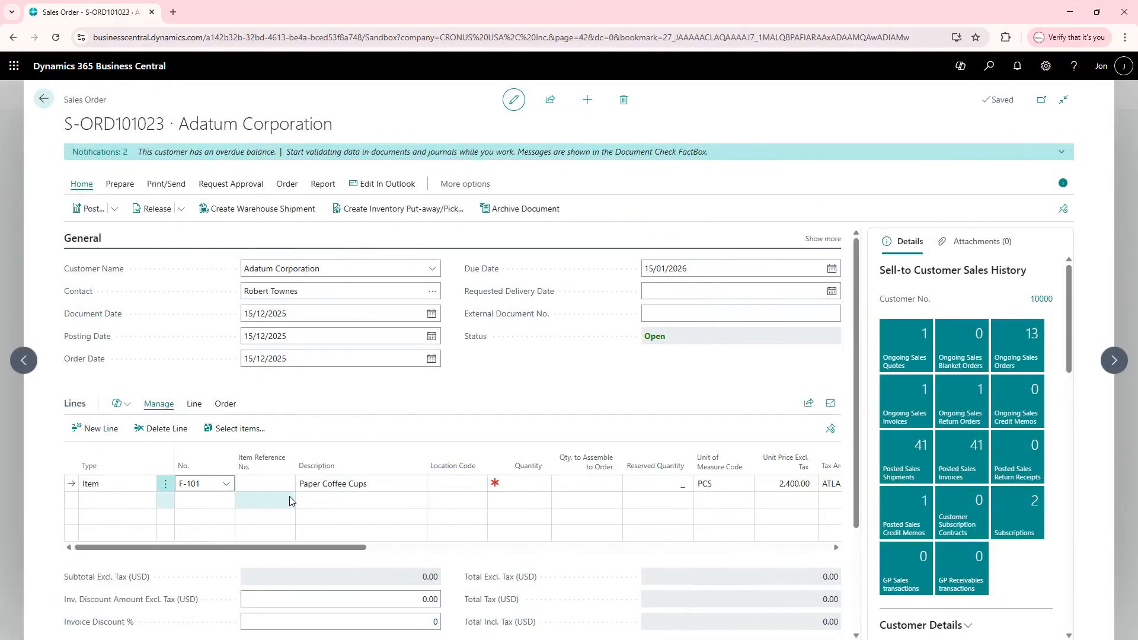
Step: Set the Paper Coffee Cups sales line's location code to MAIN and its quantity to 5
click(456, 486)
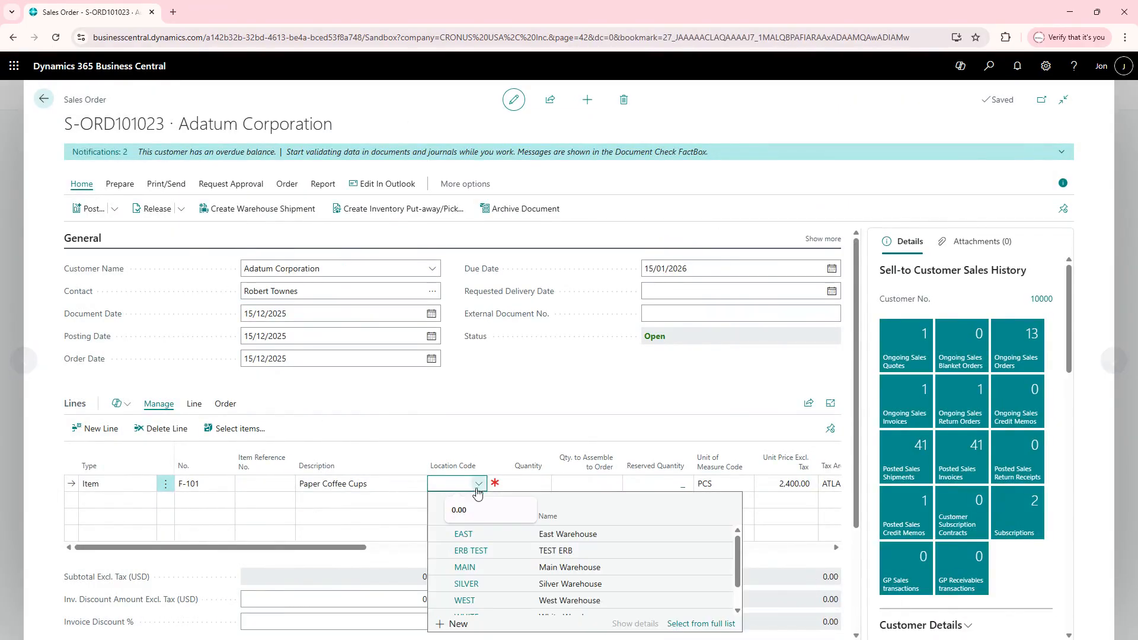
click(508, 563)
key(Tab)
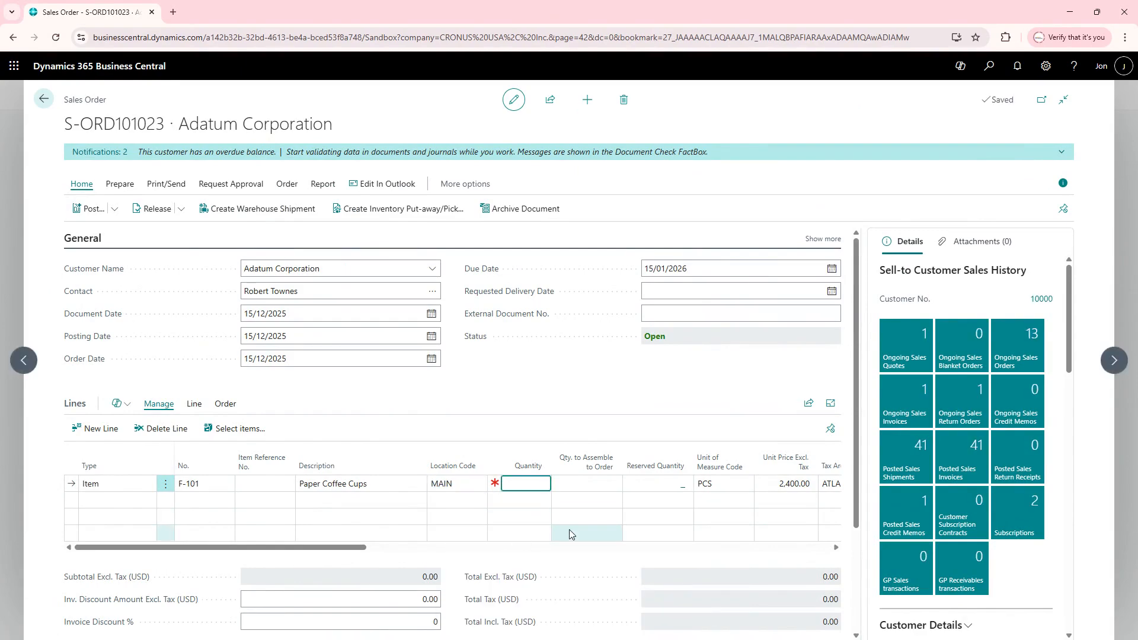
text(5)
key(Tab)
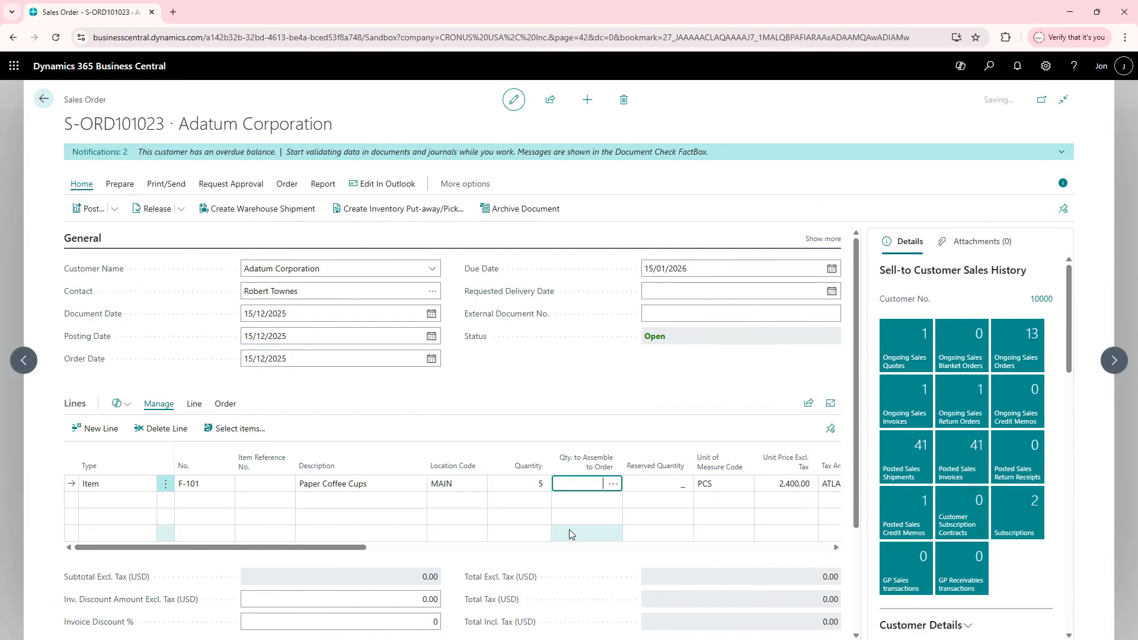
key(Tab)
key(Tab)
key(Tab)
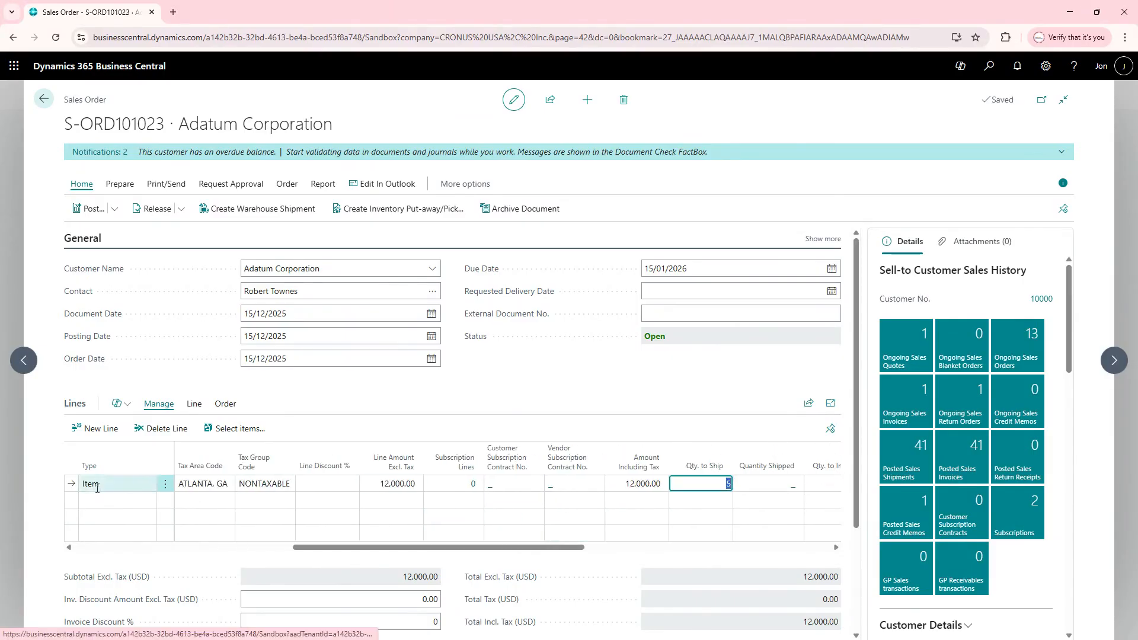
Step: Open the sales line's item tracking lines and try to assign LOT0001, LOT0002 and LOT0003 together from the lot list
click(193, 405)
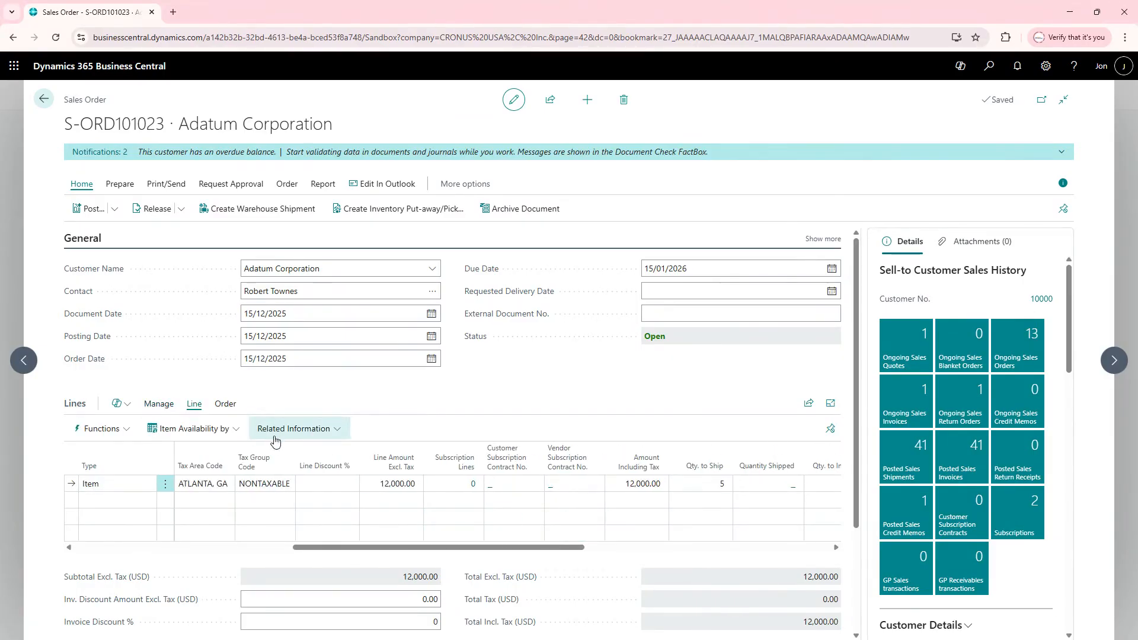
click(292, 430)
click(317, 138)
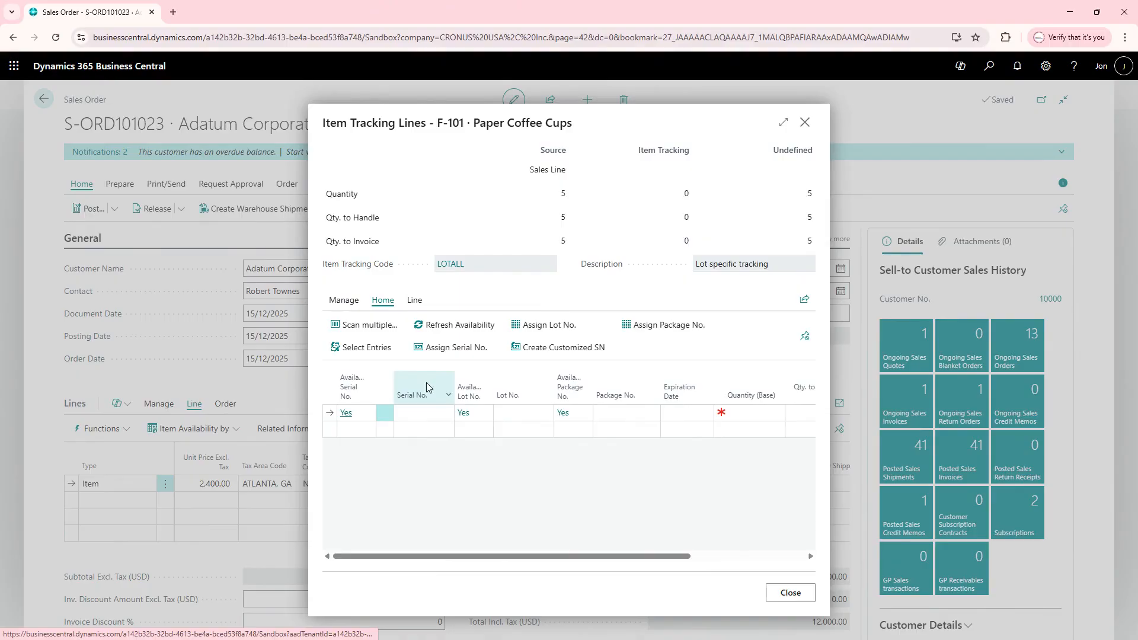
click(532, 415)
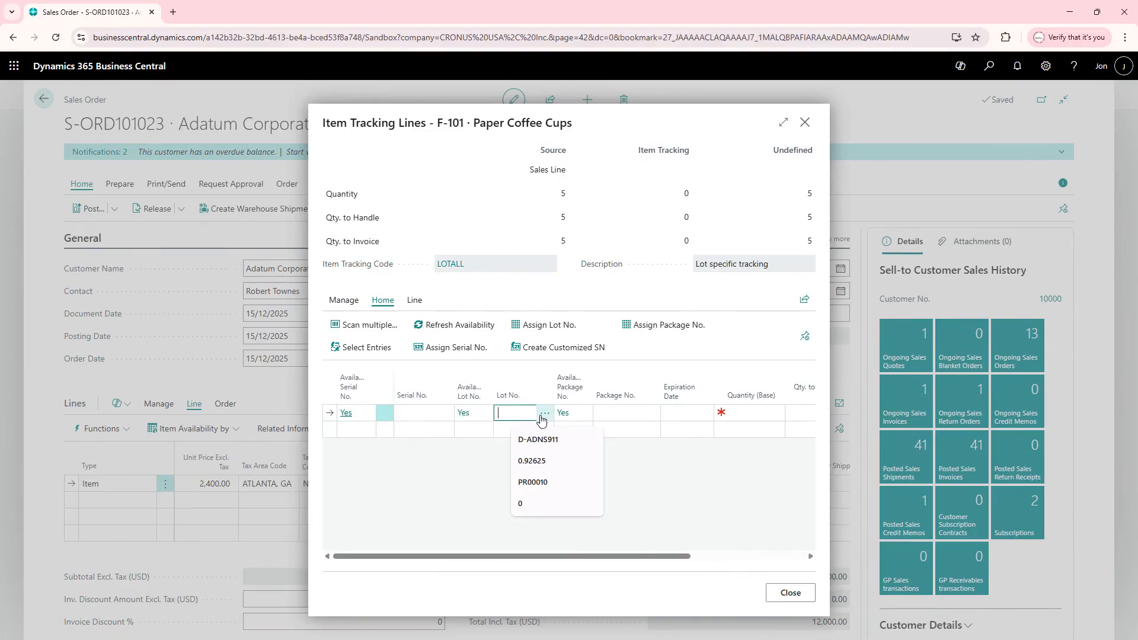
click(543, 416)
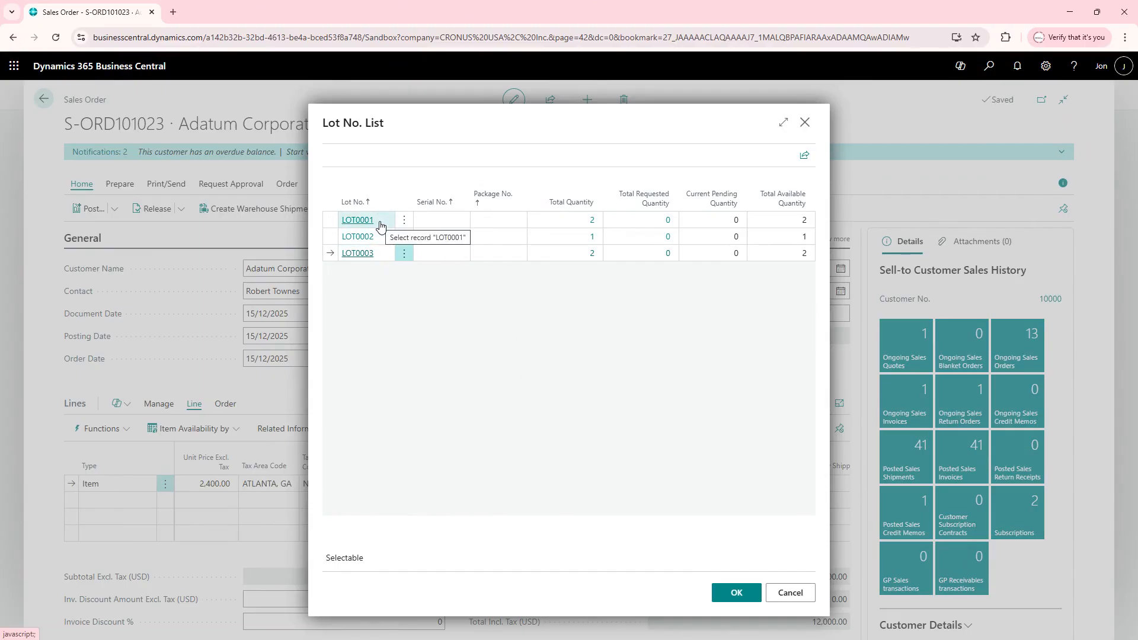
key(ctrl+a)
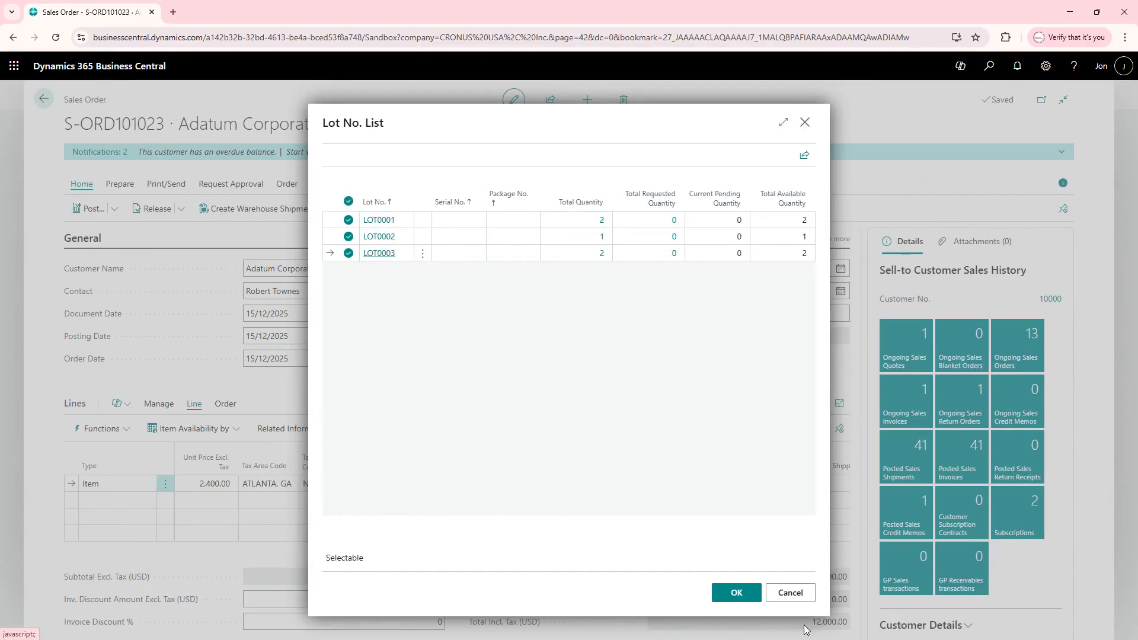
click(736, 593)
Step: Change the first tracking line's lot to LOT0001 and add lines for LOT0002 with quantity 1 and LOT0003
click(542, 416)
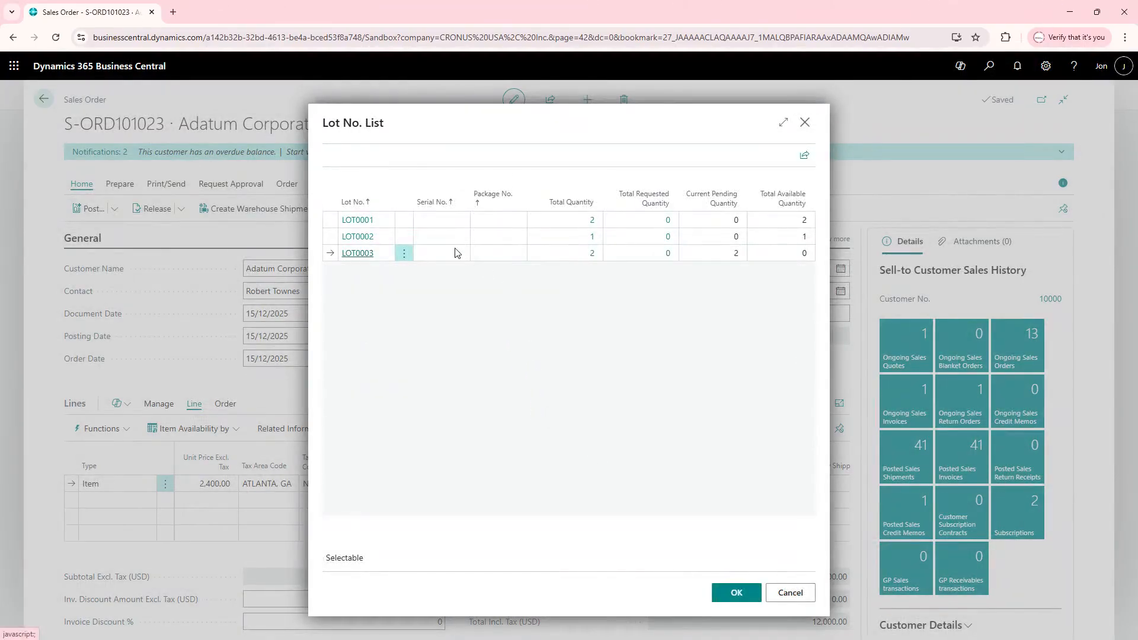
click(457, 221)
click(737, 593)
click(545, 415)
click(743, 597)
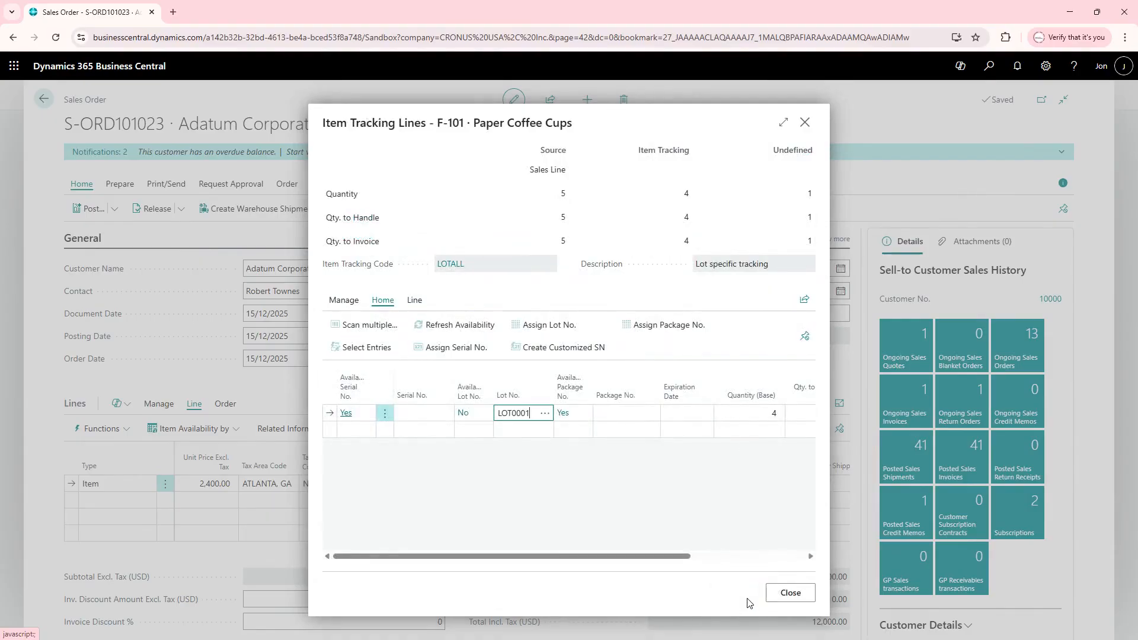
click(537, 431)
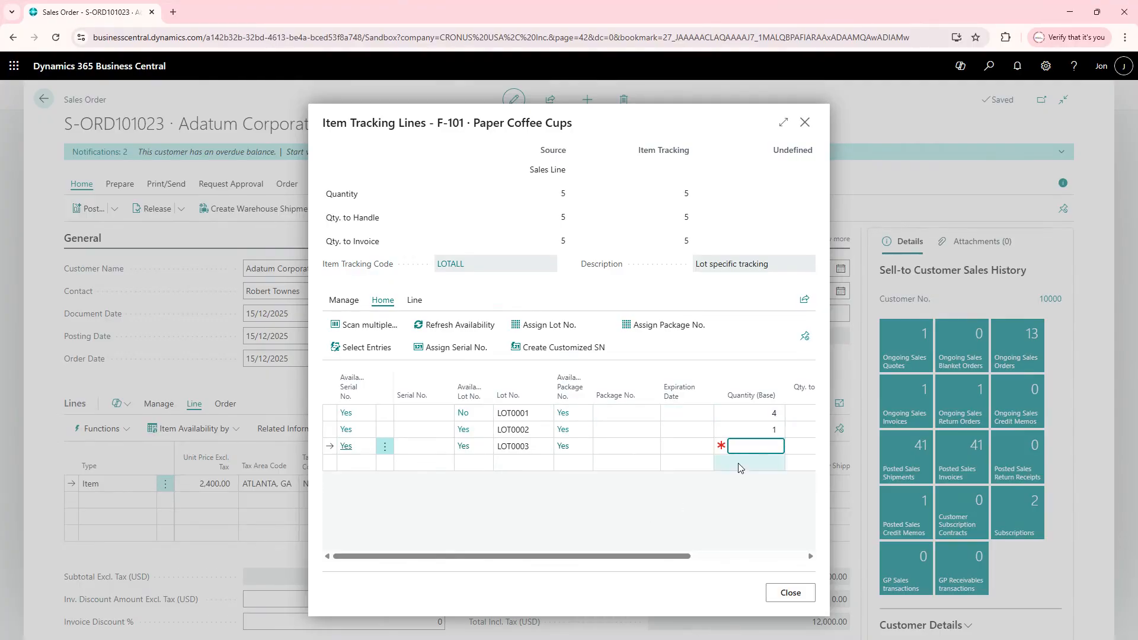
Step: Check the available quantity of LOT0001 in the lot list and return to the item tracking lines
click(531, 421)
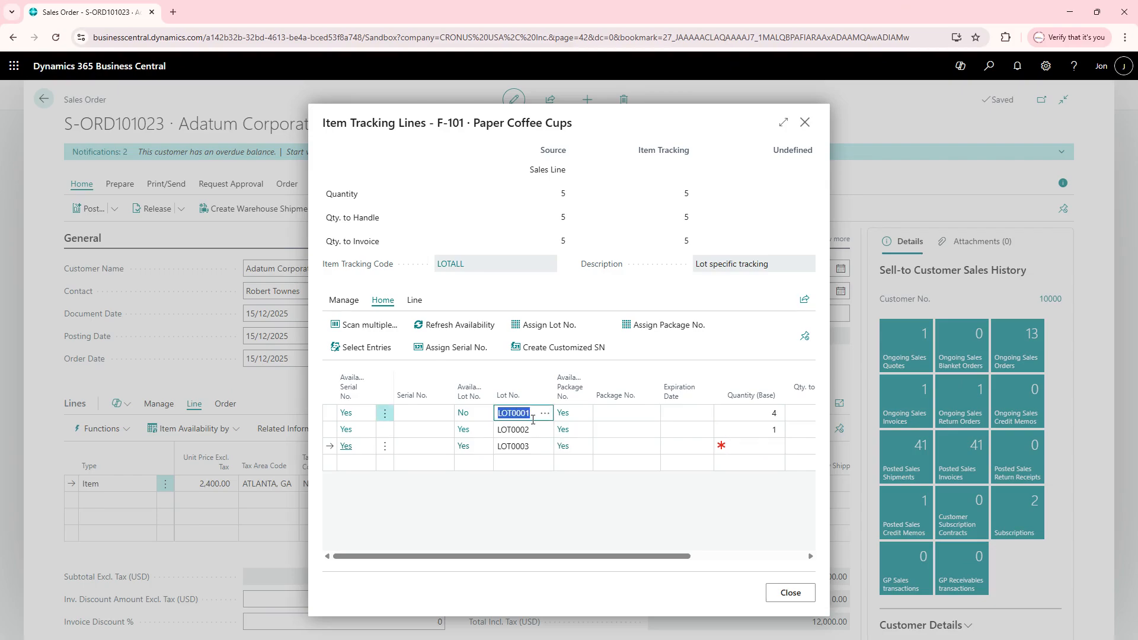
click(544, 413)
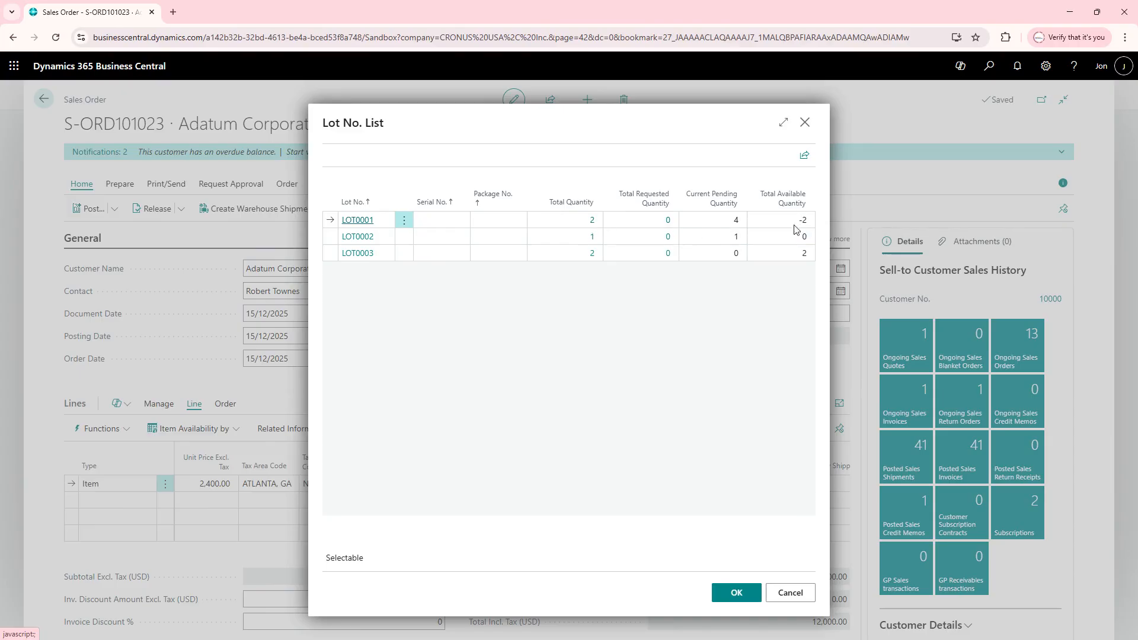
key(Escape)
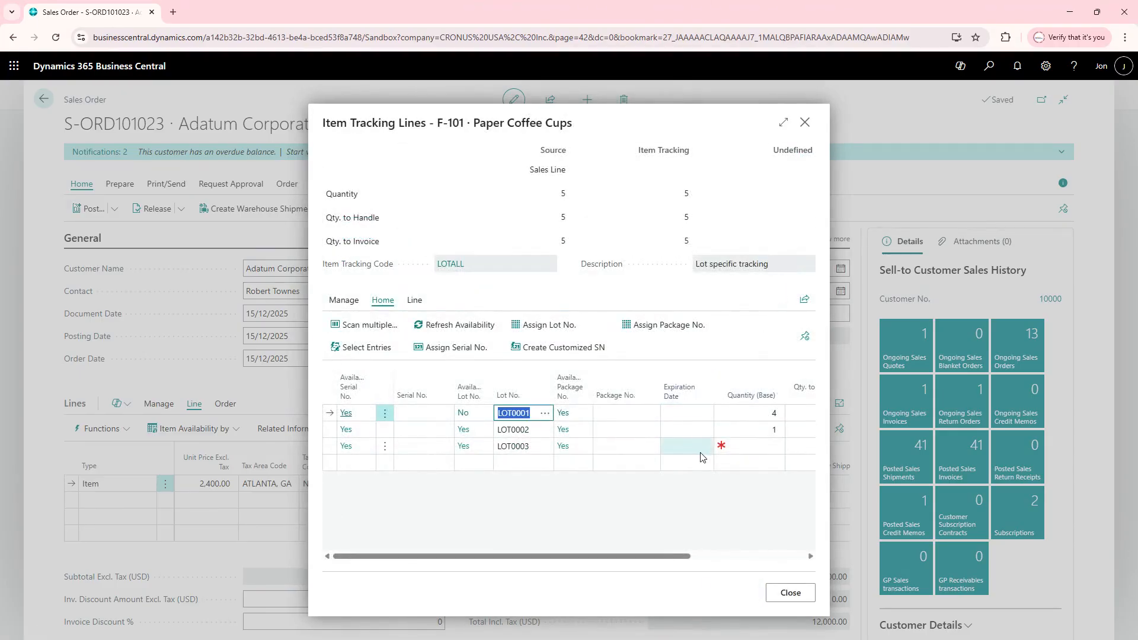
Step: Delete the LOT0003 tracking line and try to close the item tracking lines
key(Escape)
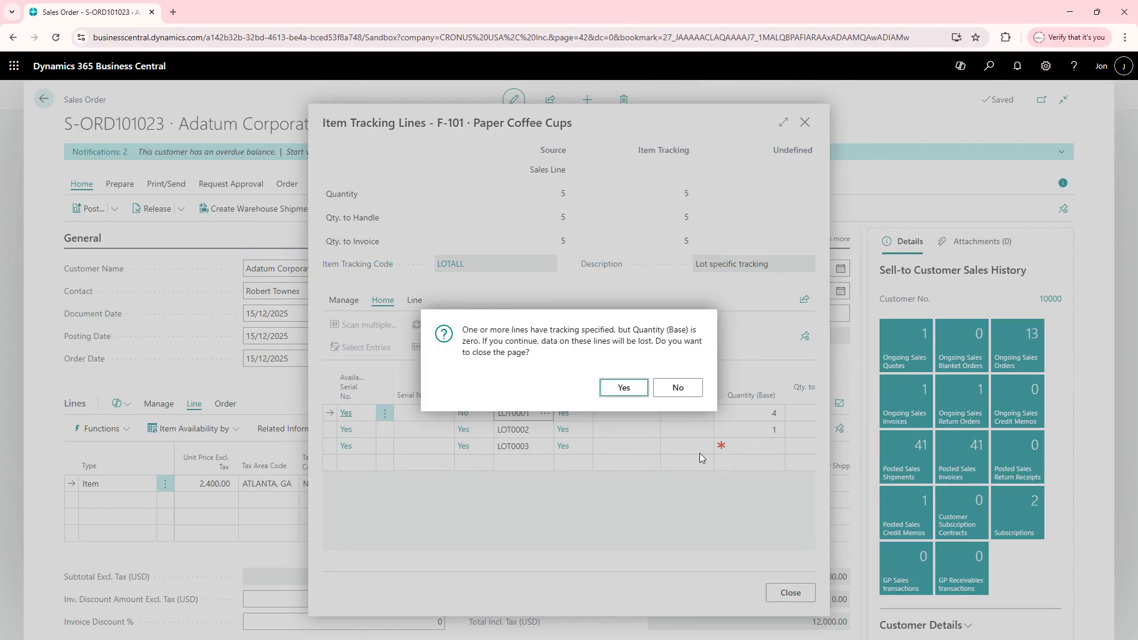
click(676, 388)
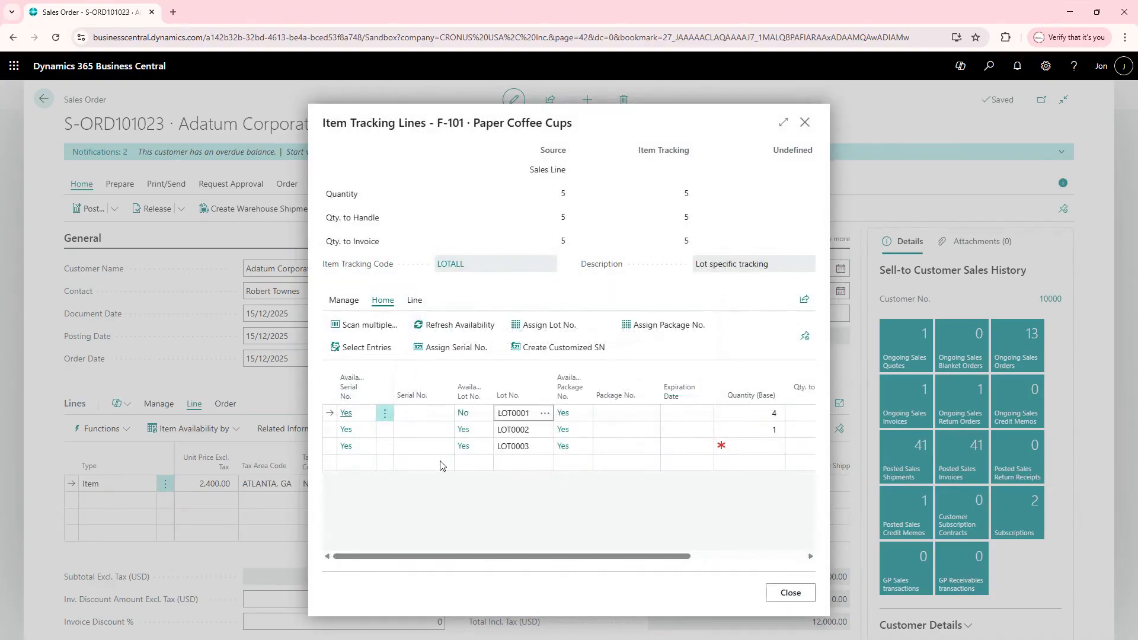
click(384, 446)
click(370, 488)
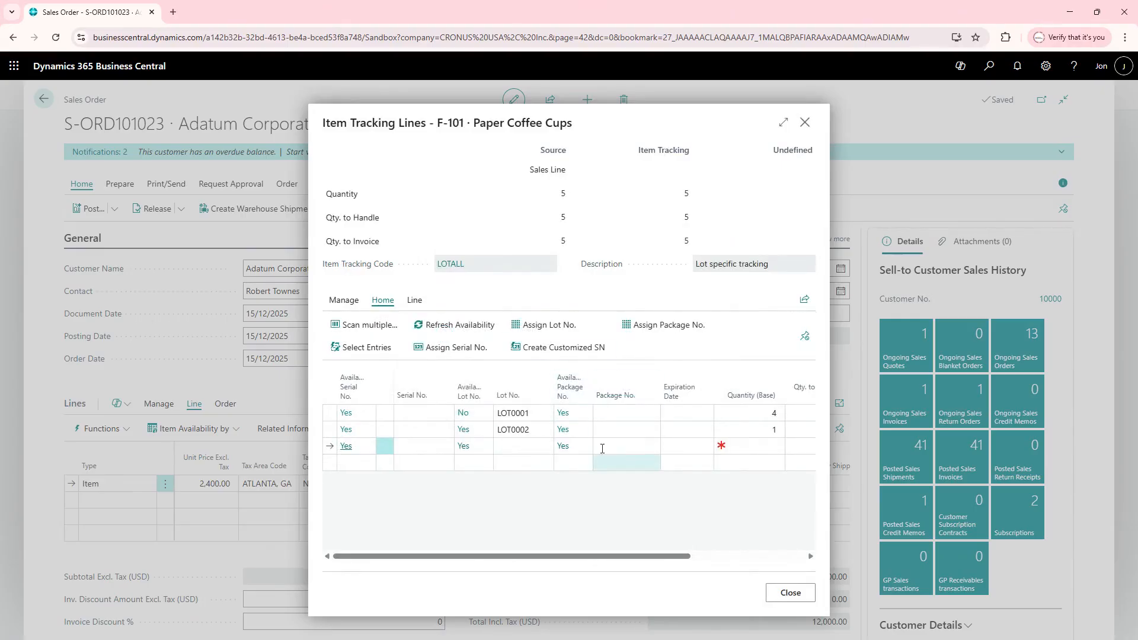
click(523, 422)
key(Escape)
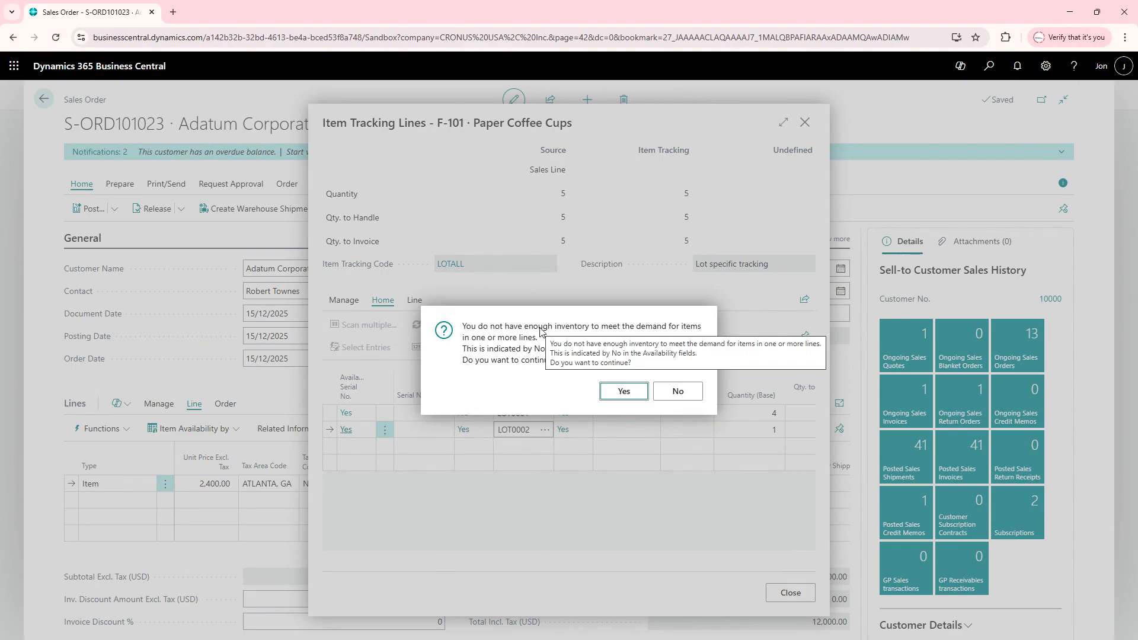
click(623, 392)
Step: Set the LOT0001 tracking line's quantity to 2, add a line for LOT0003 with quantity 2, and close the item tracking lines
click(742, 416)
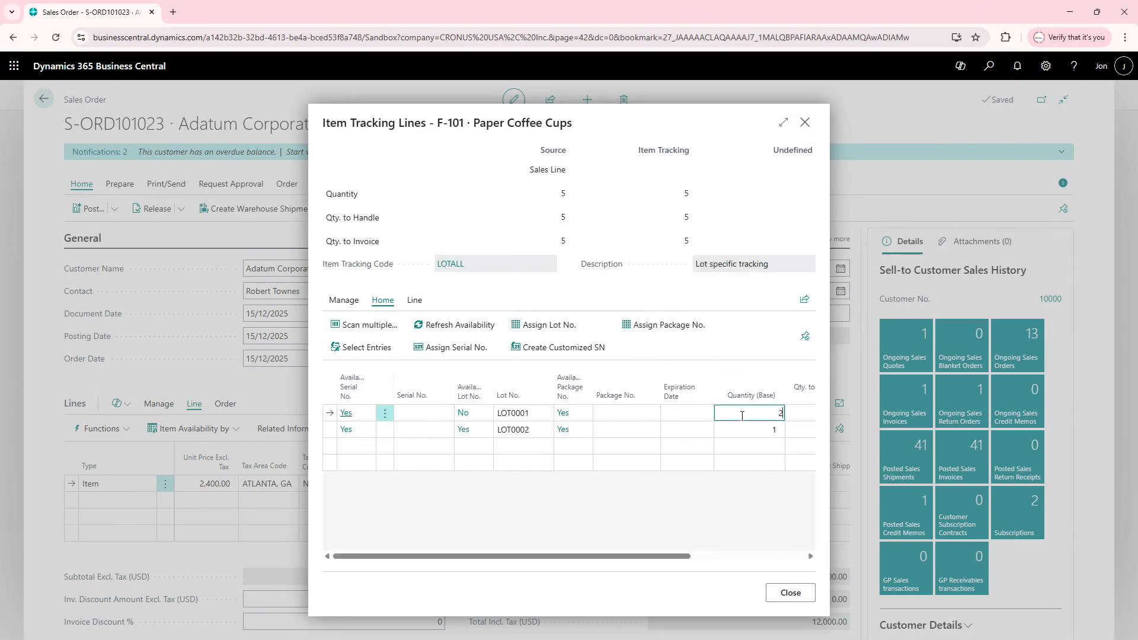
text(2)
key(Down)
key(Down)
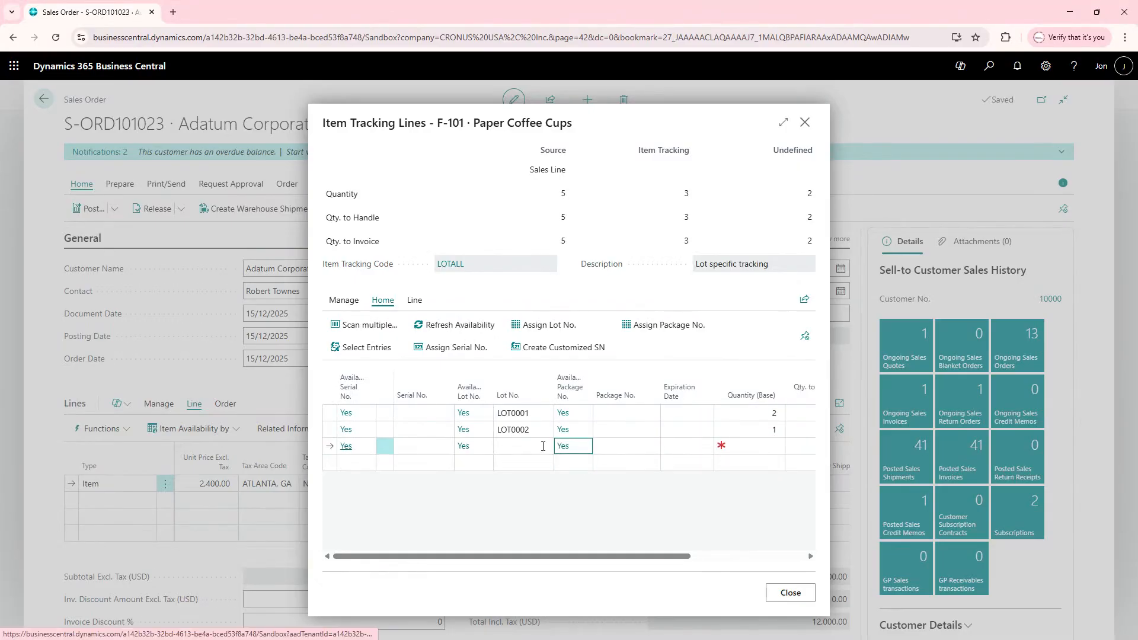
click(526, 446)
click(546, 449)
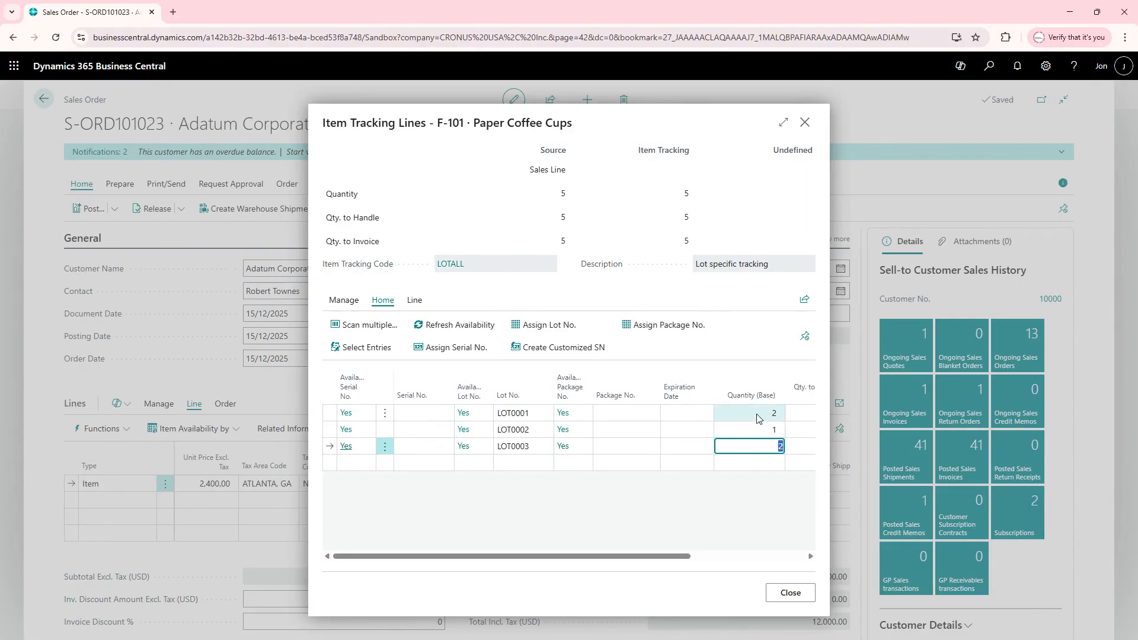
key(Escape)
Step: Post the sales order with Ship and Invoice and decline opening the posted invoice
click(89, 209)
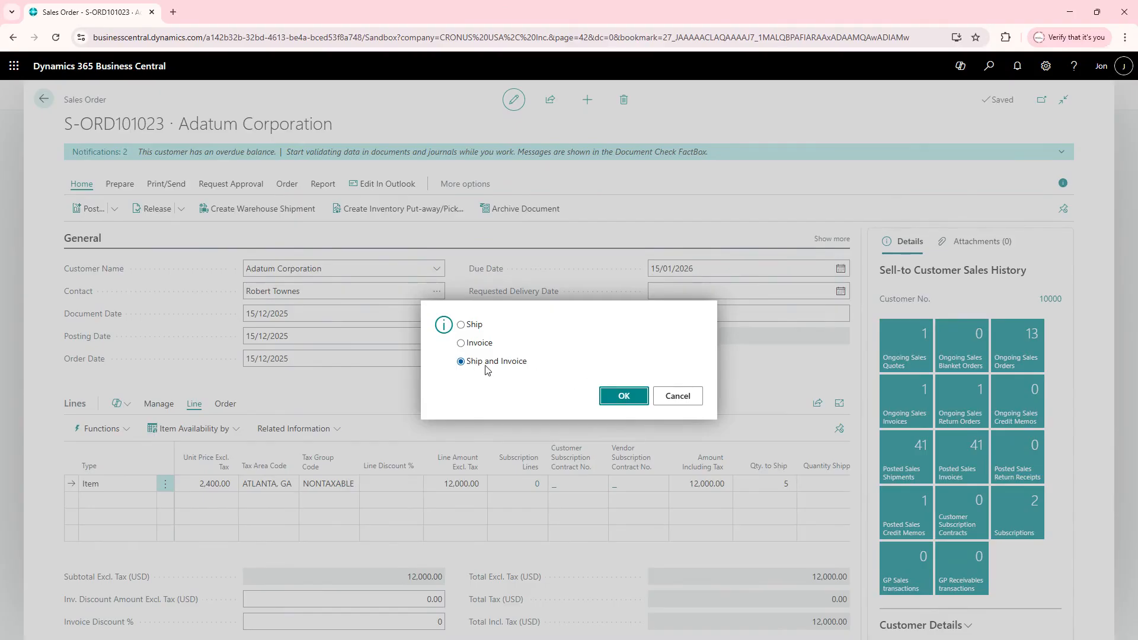
key(Return)
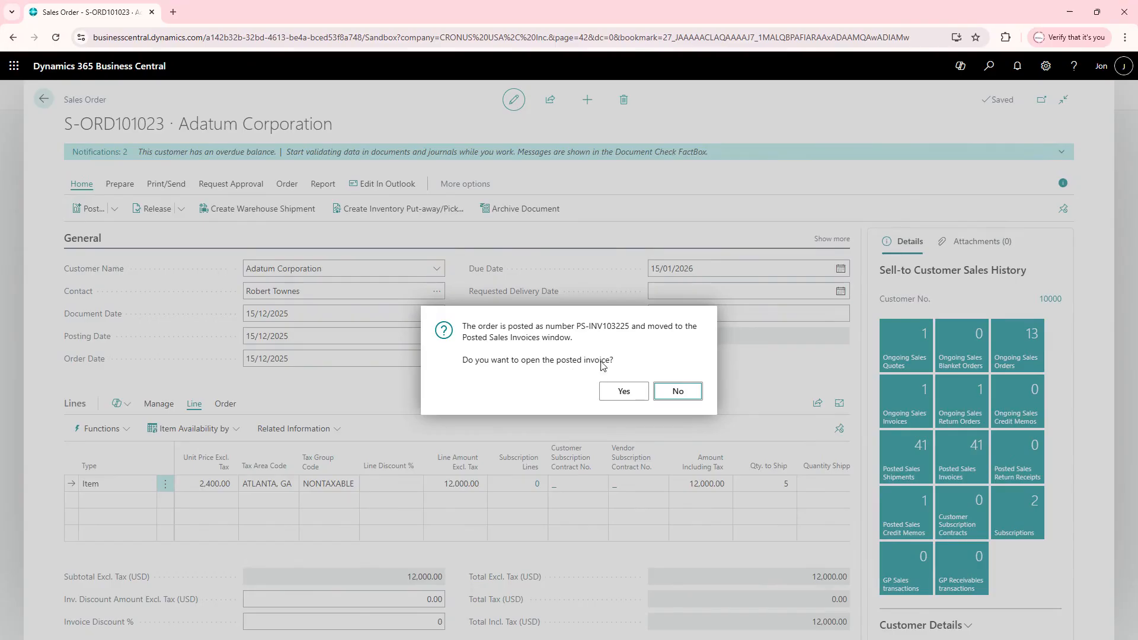
click(678, 391)
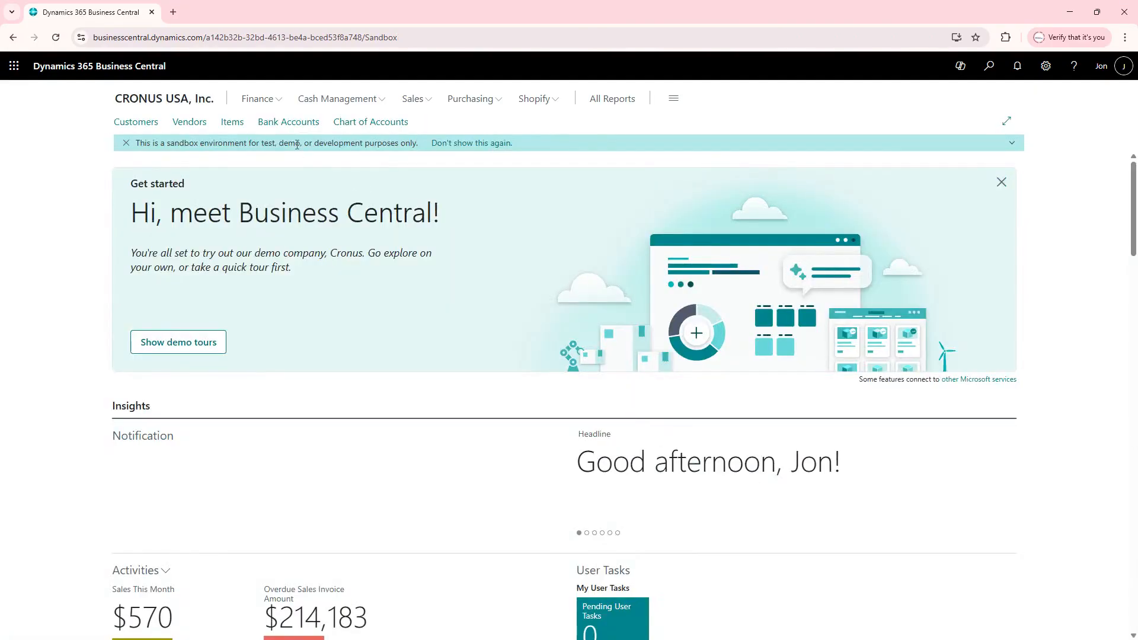
Step: Open item F-101's card from the item list and examine its purchase and sale item ledger entries
click(231, 121)
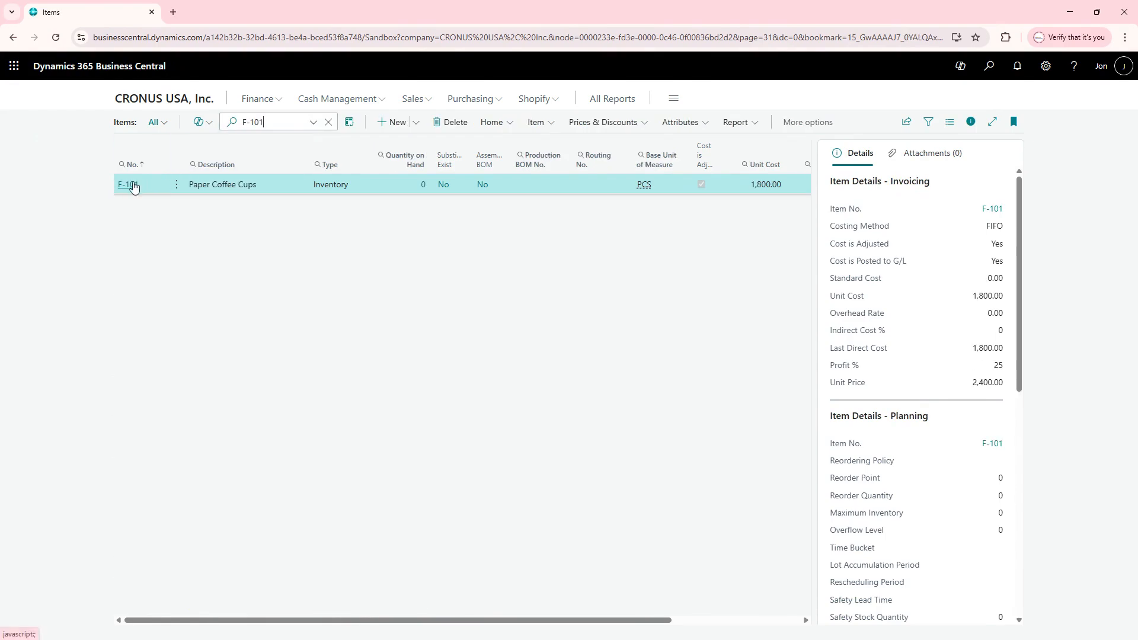
click(121, 186)
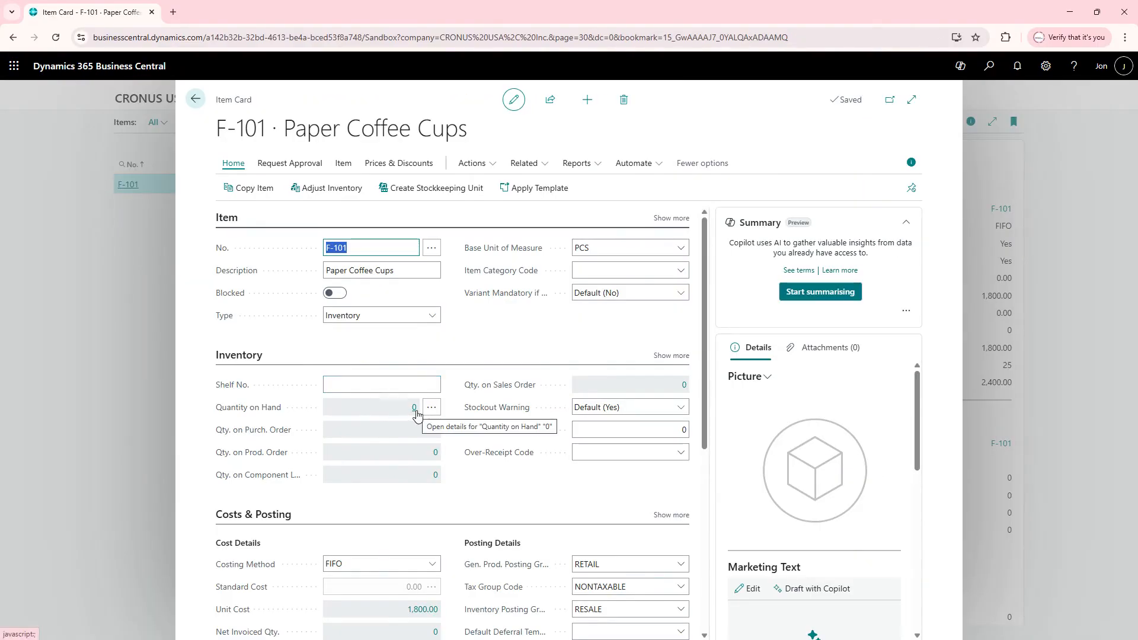
click(524, 163)
mouse_move(557, 186)
click(629, 187)
click(850, 99)
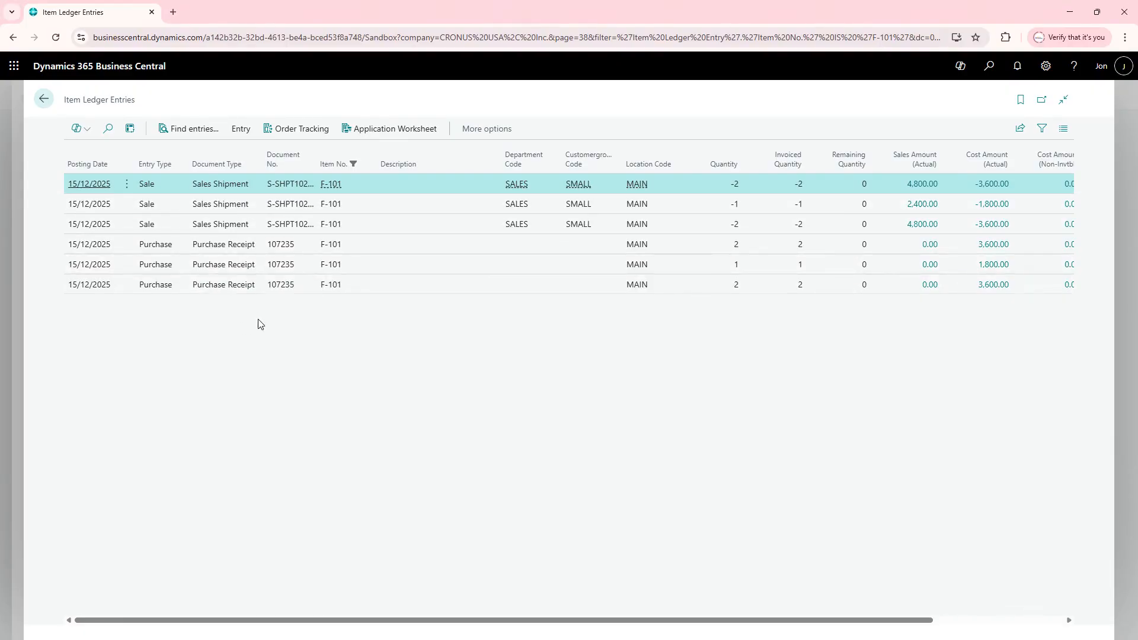
drag(536, 620, 506, 595)
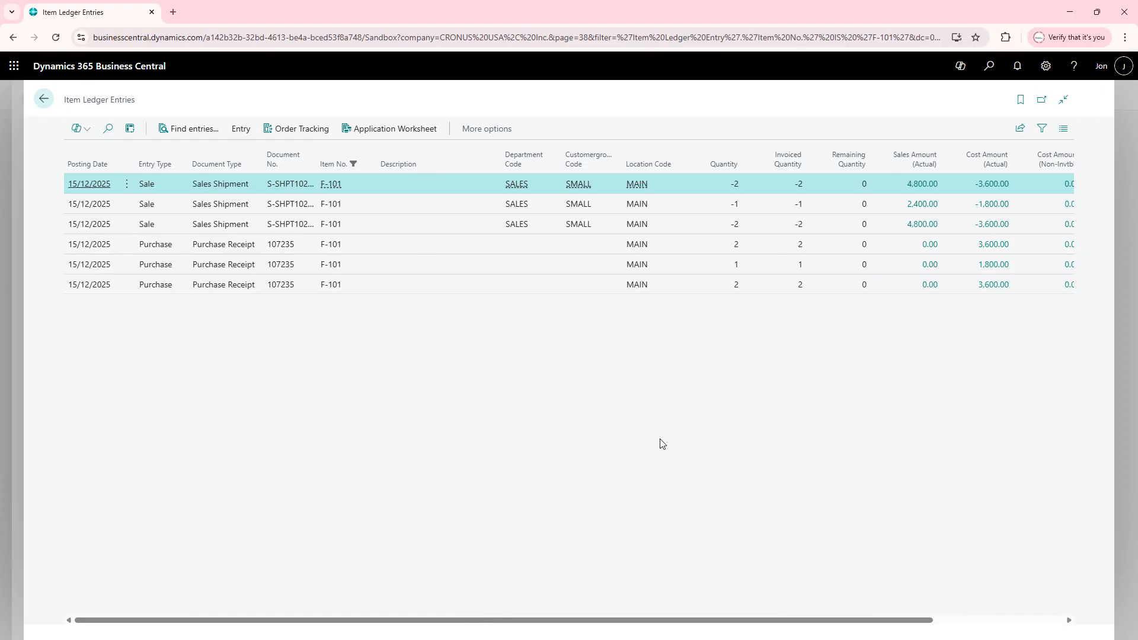